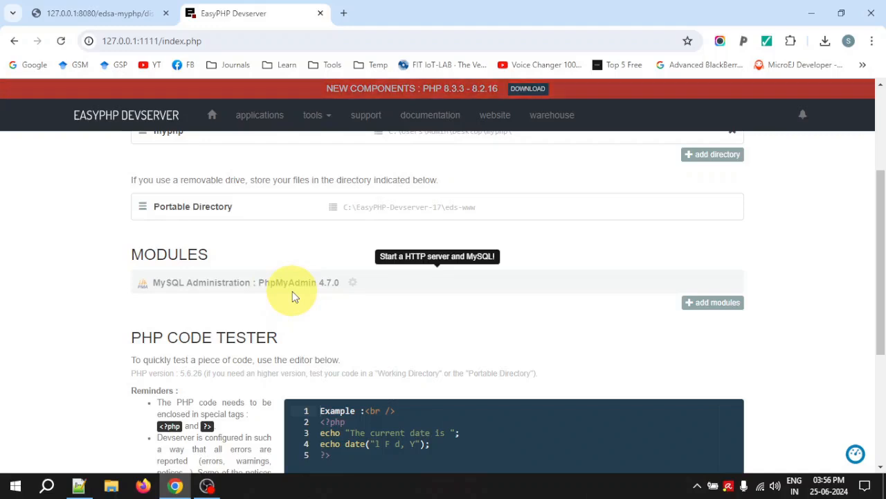
# - Start the MySQL database server in the Devserver dashboard and open the PhpMyAdmin 4.7.0 administration module
pyautogui.moveTo(882, 218); pyautogui.dragTo(880, 131)
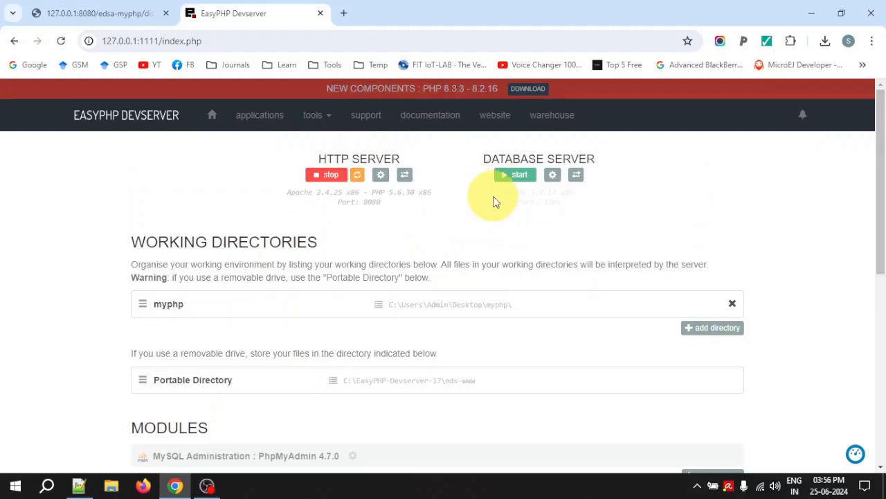
pyautogui.click(520, 179)
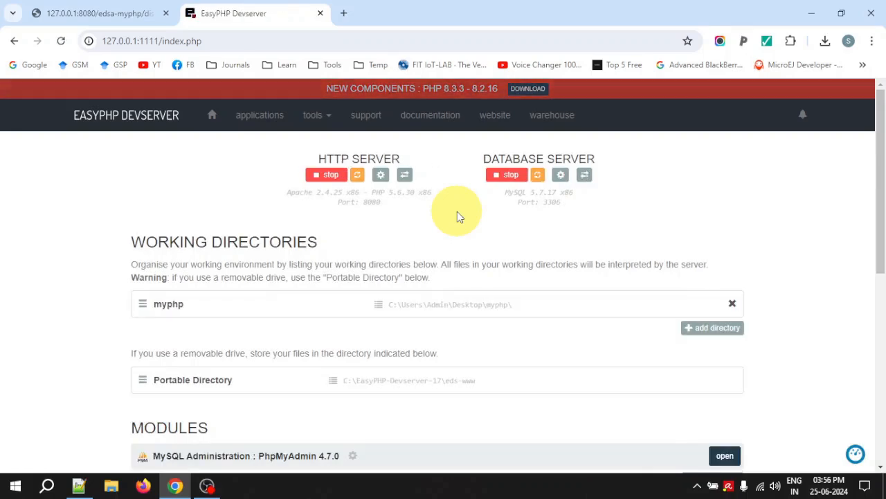
pyautogui.click(506, 177)
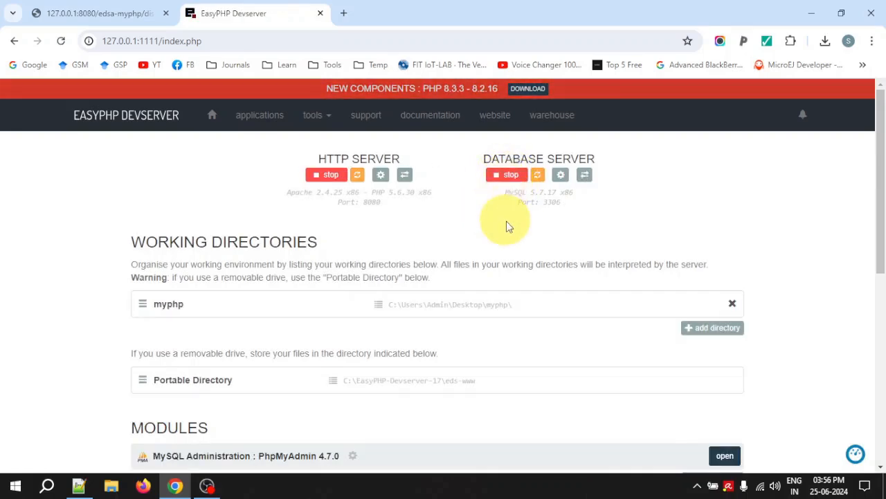
pyautogui.moveTo(504, 192); pyautogui.dragTo(566, 205)
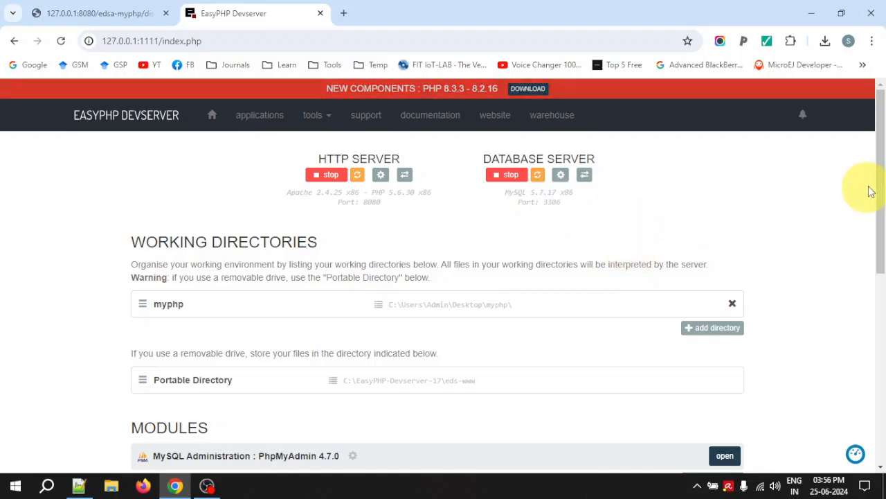
pyautogui.moveTo(881, 142); pyautogui.dragTo(884, 242)
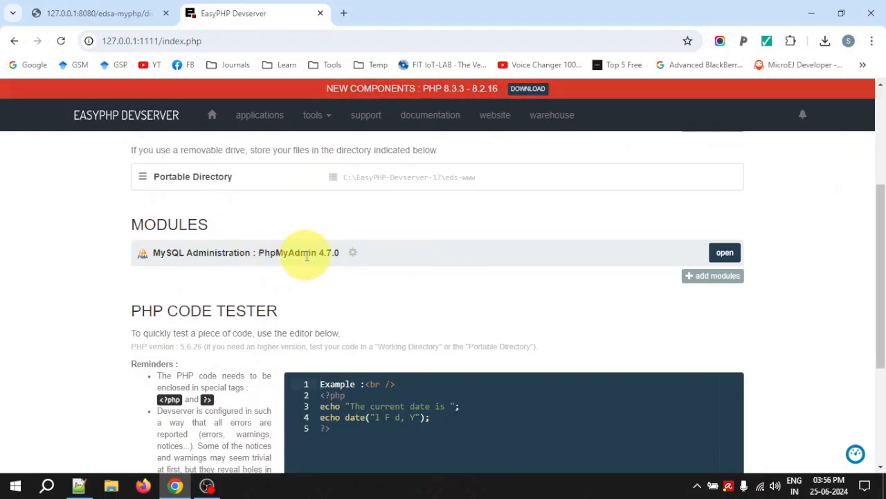
pyautogui.click(725, 253)
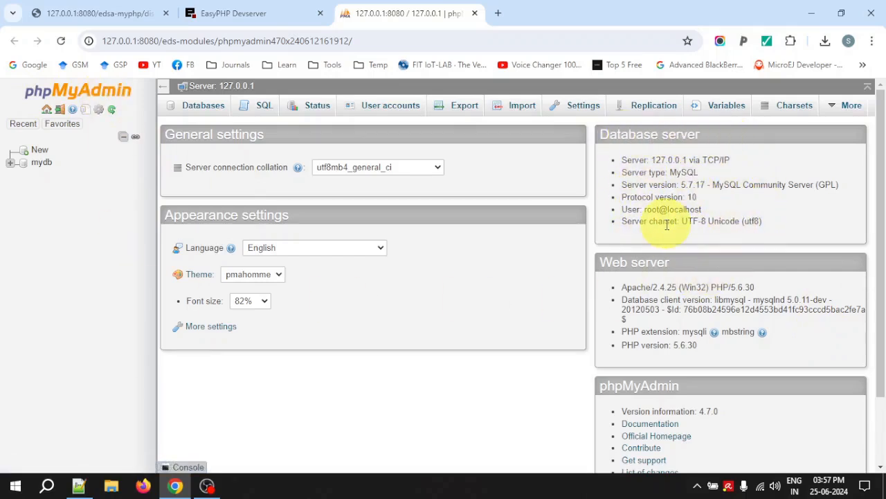
# - Examine the database server's address, host, server type, version and user in the server details
pyautogui.moveTo(651, 160); pyautogui.dragTo(688, 160)
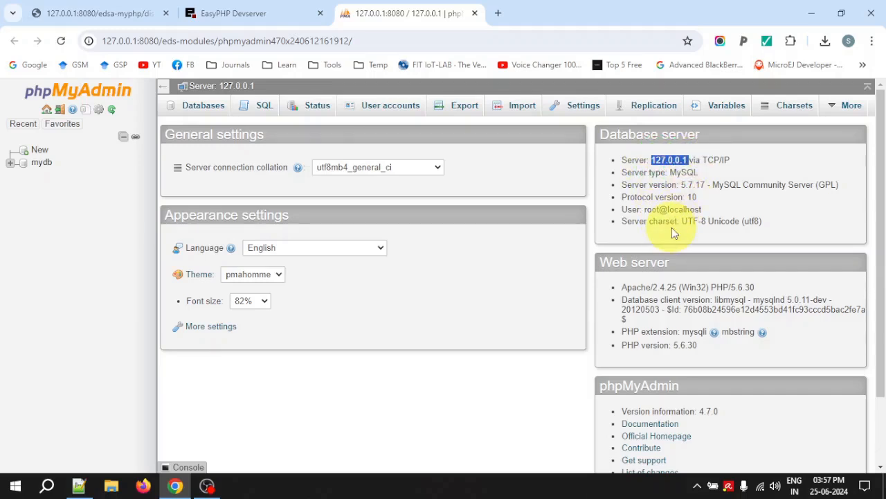
pyautogui.moveTo(666, 209); pyautogui.dragTo(701, 209)
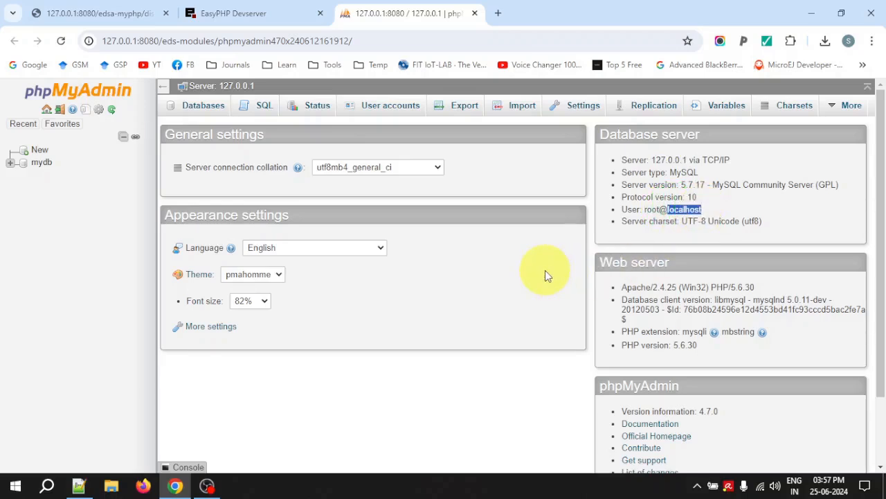
pyautogui.doubleClick(683, 173)
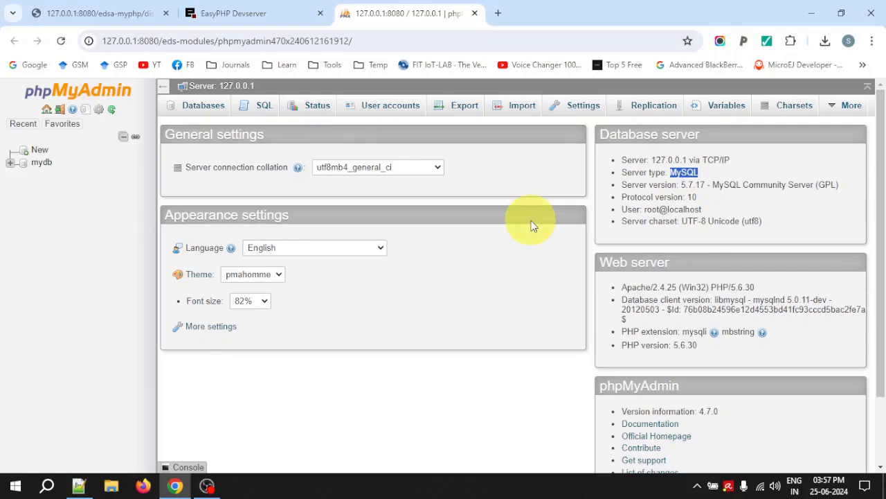
pyautogui.doubleClick(694, 184)
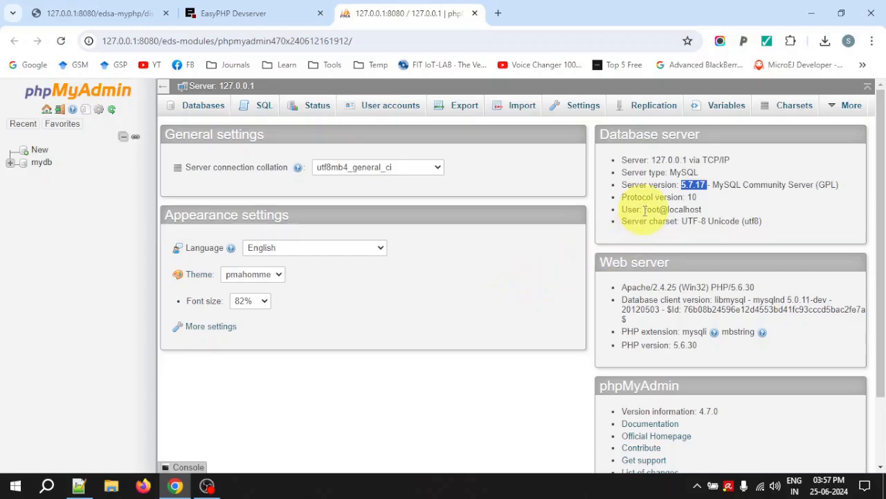
pyautogui.moveTo(645, 210); pyautogui.dragTo(661, 209)
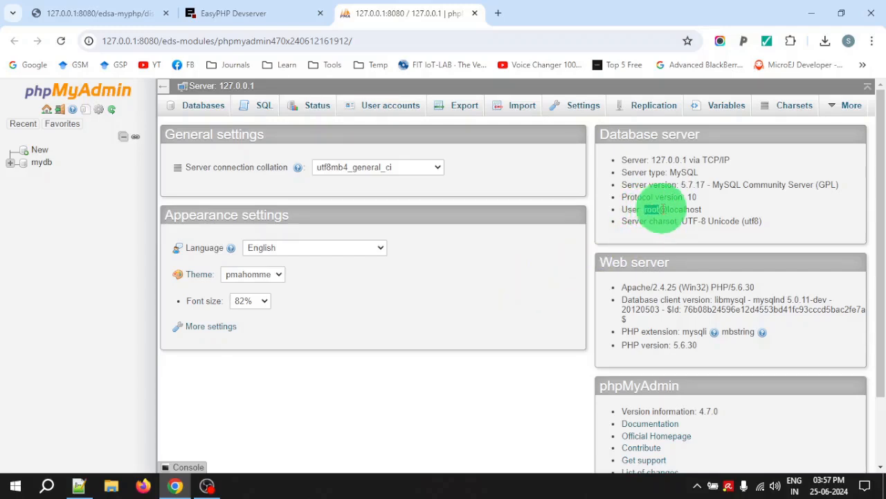
pyautogui.click(568, 250)
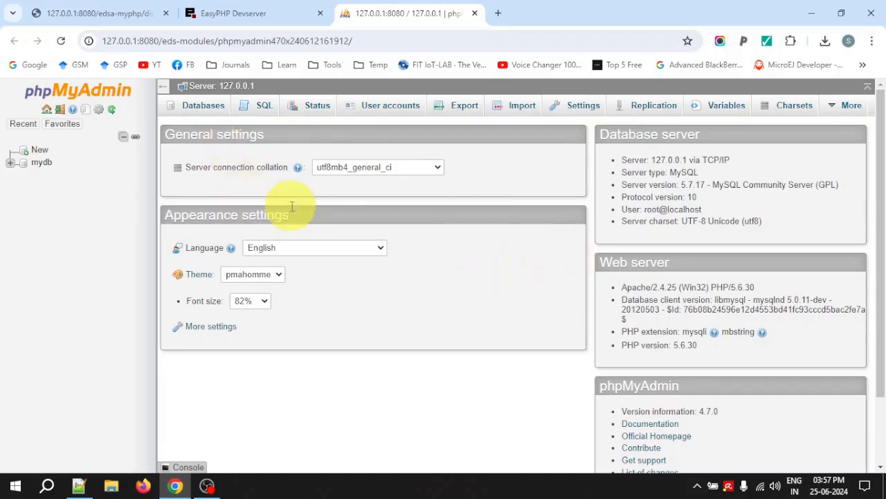
# - Drop the existing mydb database from the server's database list
pyautogui.click(201, 110)
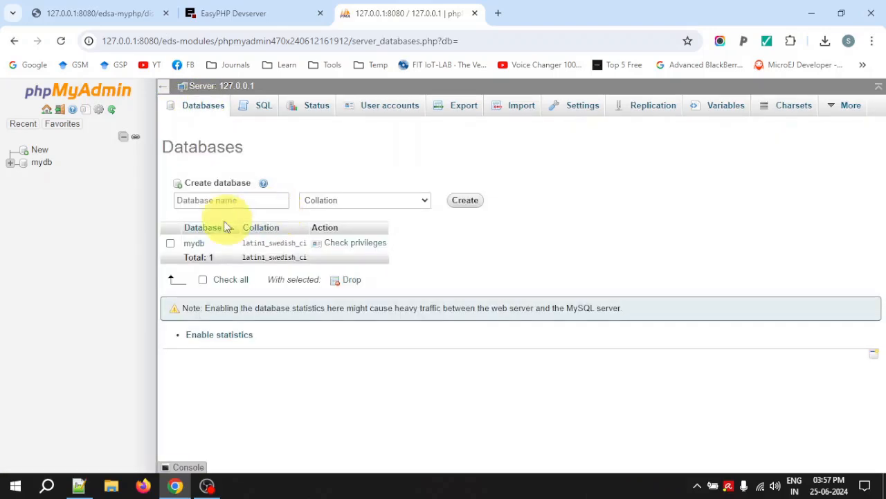
pyautogui.click(170, 244)
pyautogui.click(351, 283)
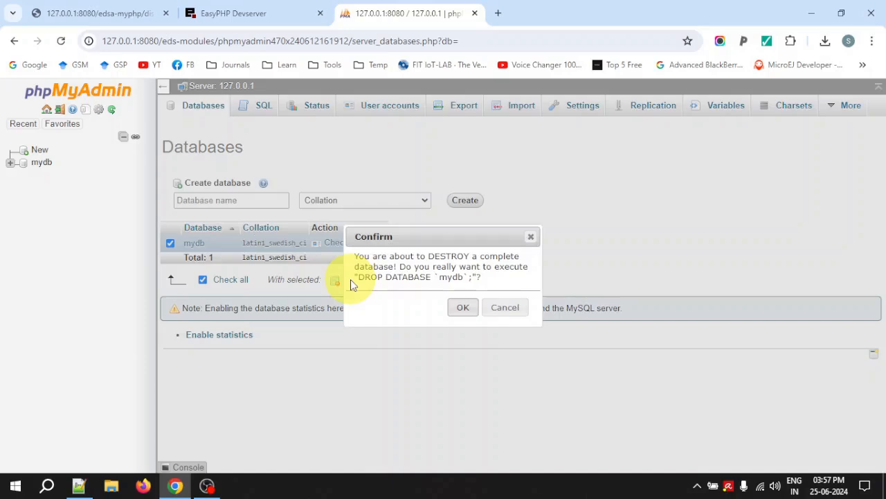
pyautogui.click(459, 307)
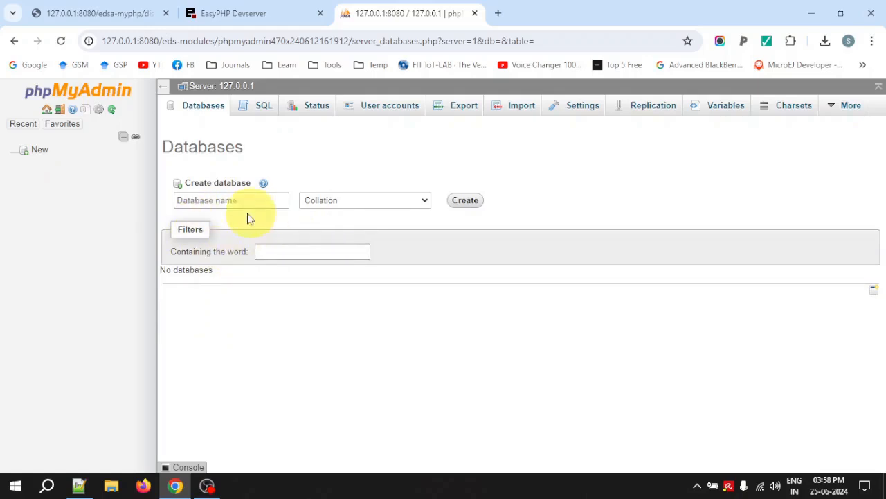
# - Create a new database named mydb with the default collation
pyautogui.click(210, 200)
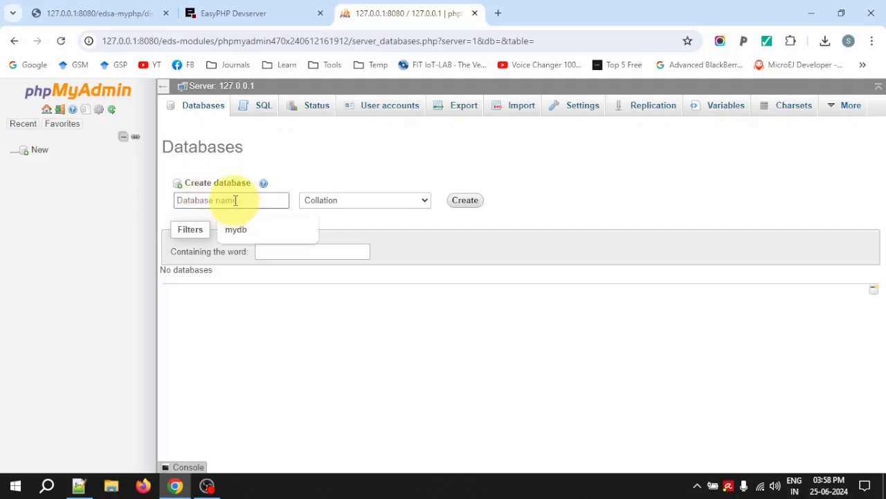
pyautogui.write('mydb')
pyautogui.click(466, 202)
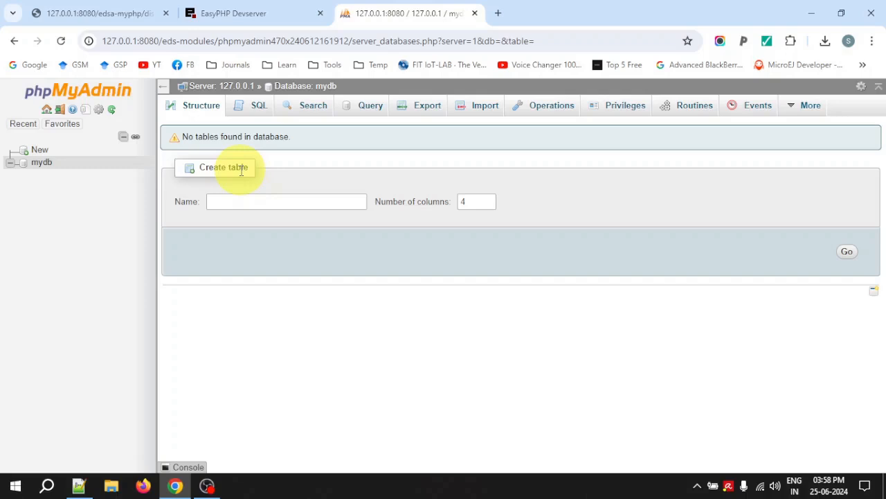
# - Open mydb from the server's database list and start a new table named users with 3 columns
pyautogui.click(211, 93)
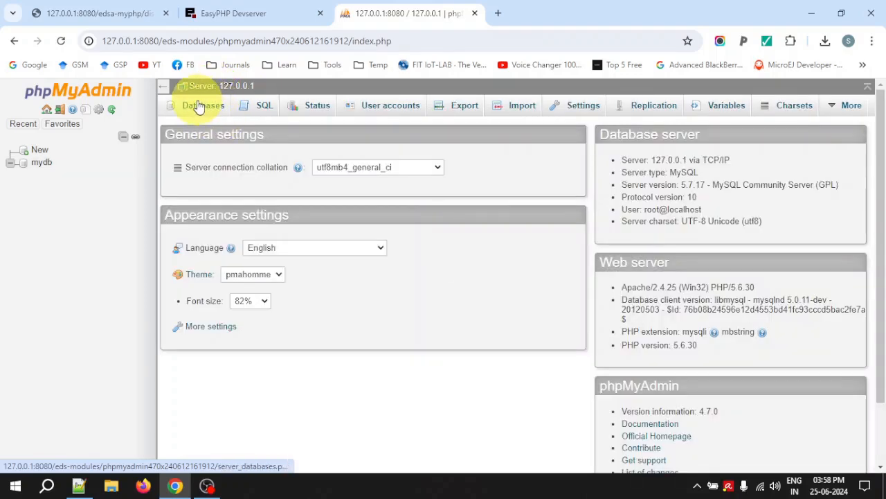
pyautogui.click(200, 111)
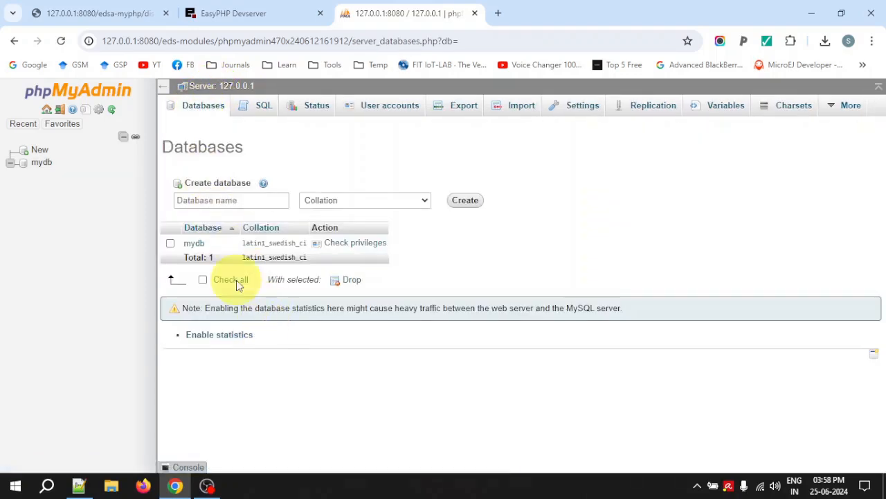
pyautogui.click(196, 245)
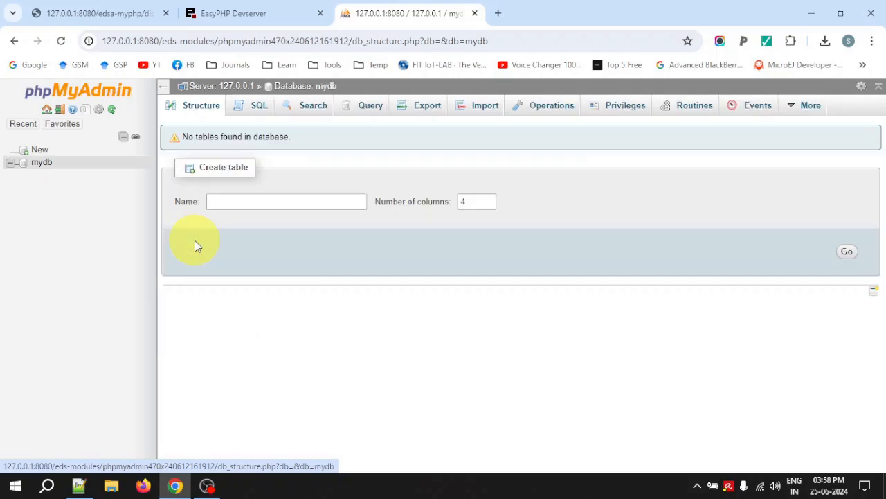
pyautogui.click(238, 200)
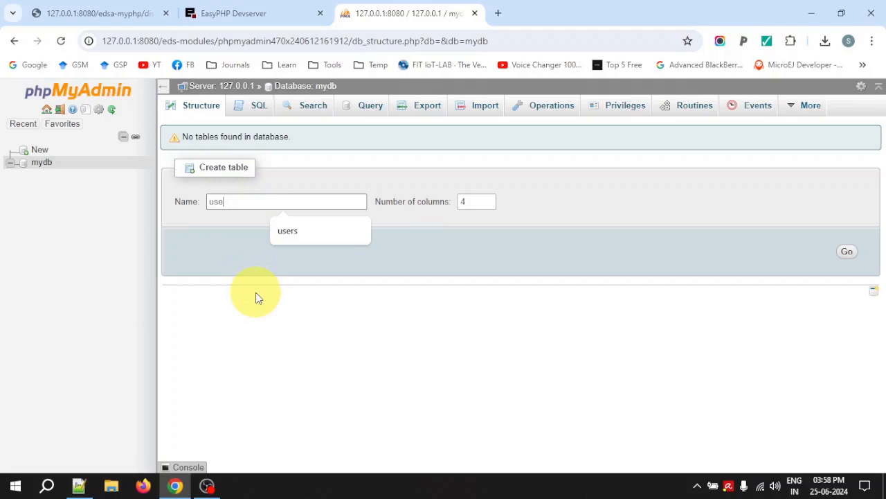
pyautogui.write('users')
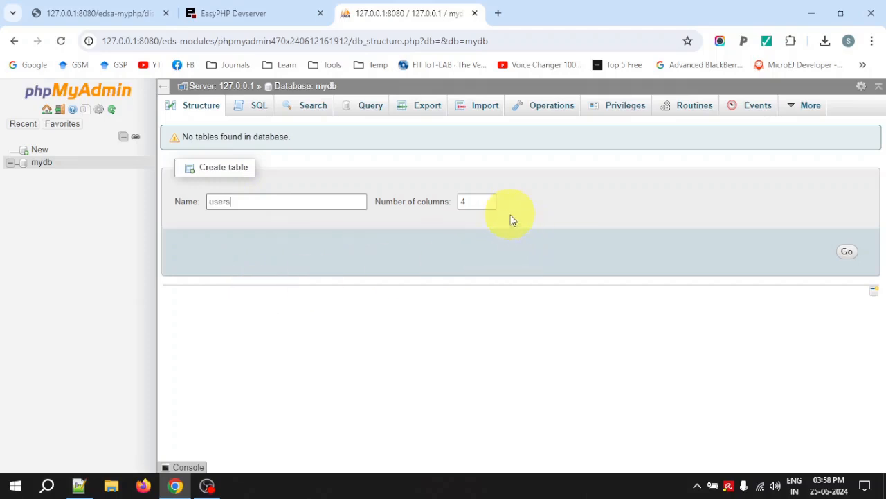
pyautogui.click(491, 206)
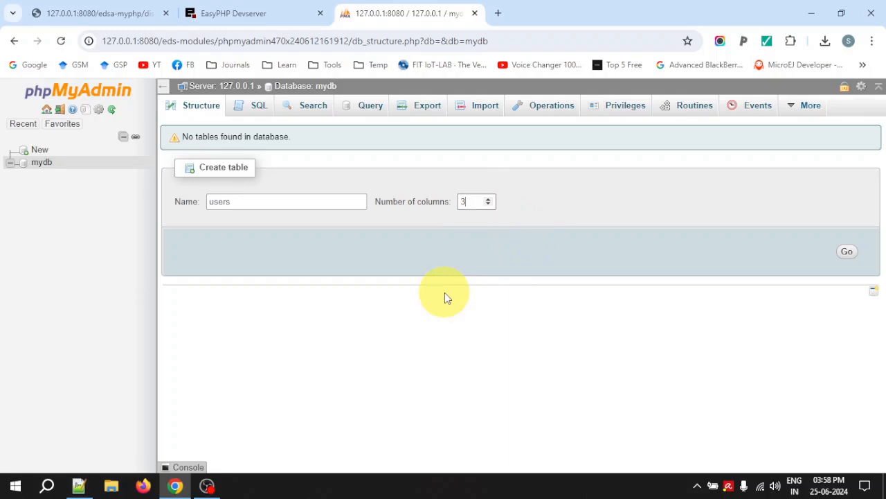
pyautogui.click(849, 255)
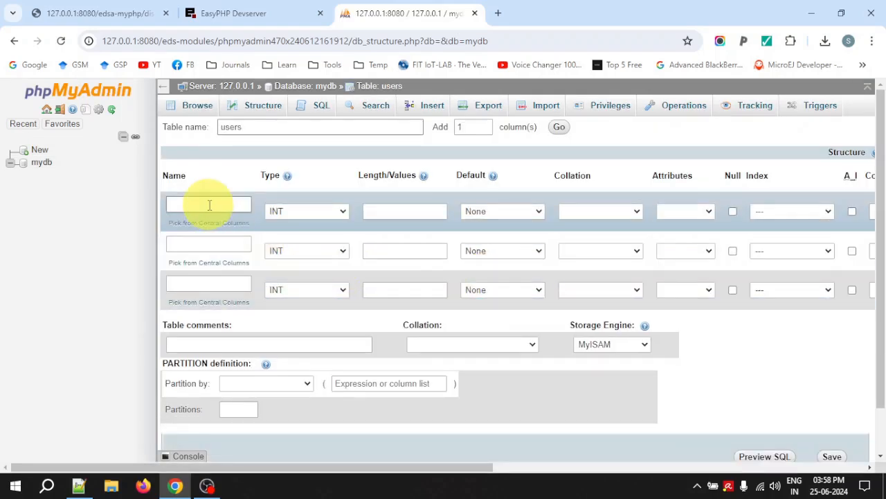
# - Name the three columns of the users table id, name and email
pyautogui.click(209, 205)
pyautogui.click(206, 233)
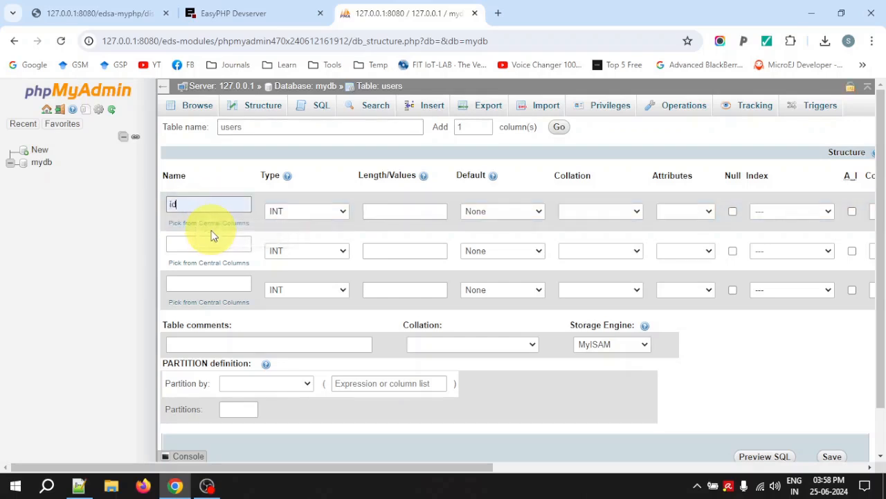
pyautogui.click(212, 245)
pyautogui.click(214, 271)
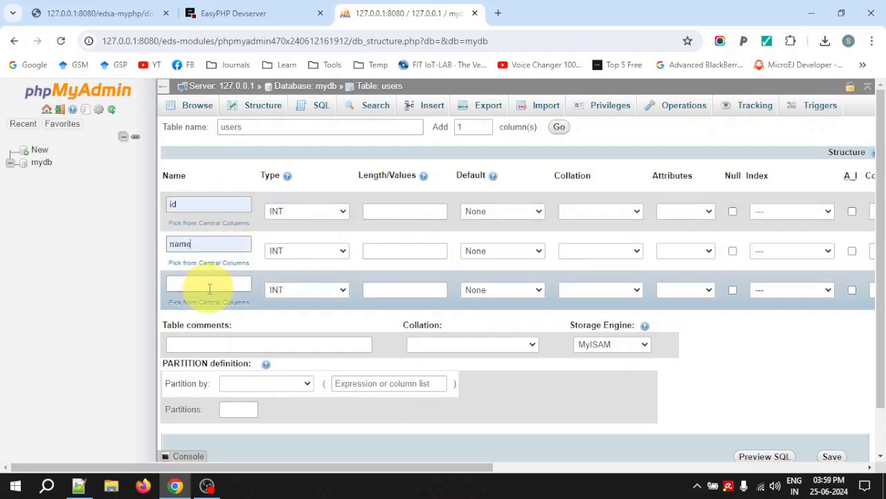
pyautogui.click(206, 285)
pyautogui.click(219, 312)
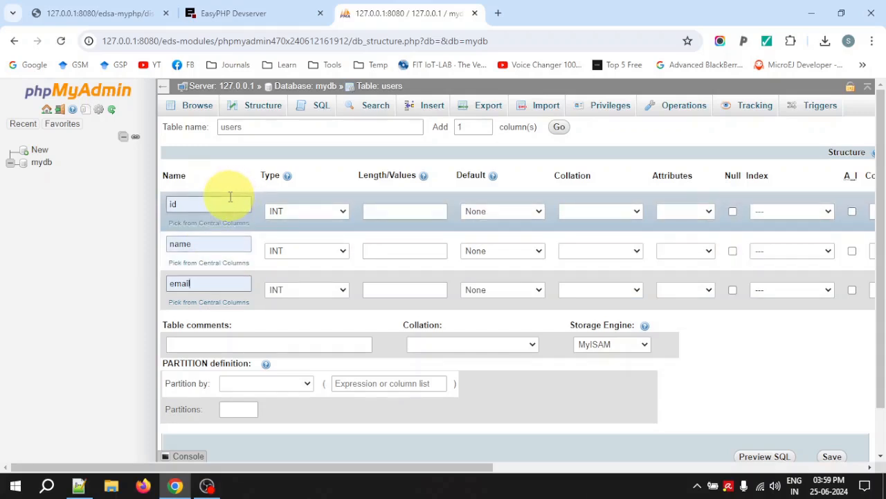
# - Set the data type of the name and email columns to VARCHAR
pyautogui.click(374, 211)
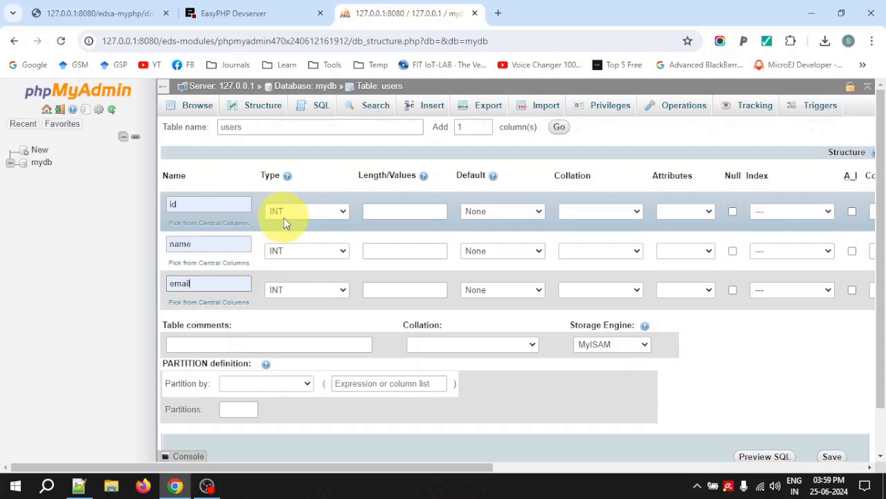
pyautogui.click(321, 255)
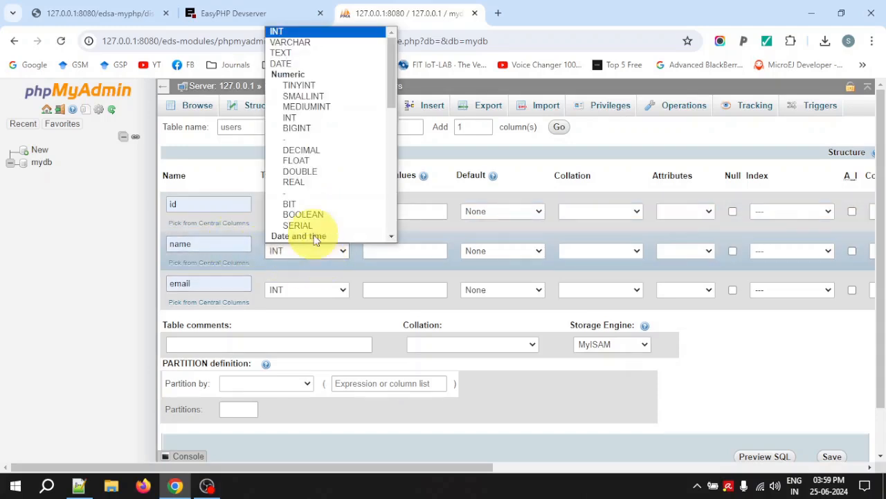
pyautogui.click(297, 42)
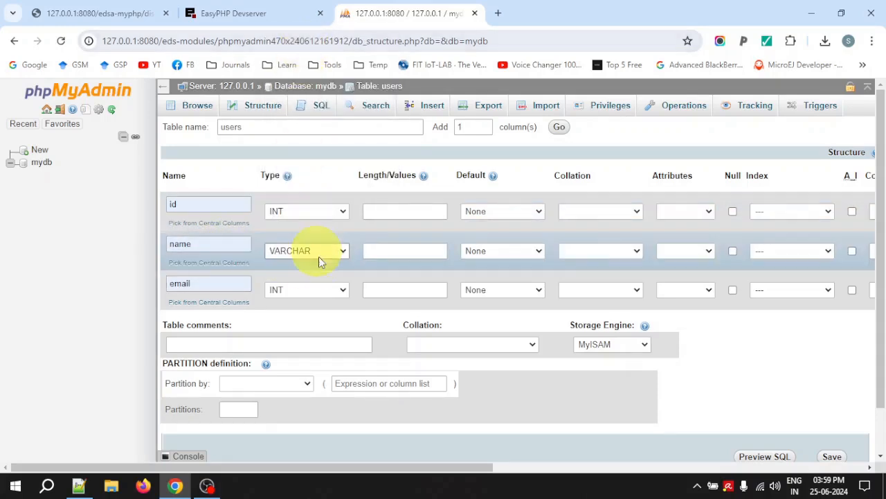
pyautogui.click(329, 294)
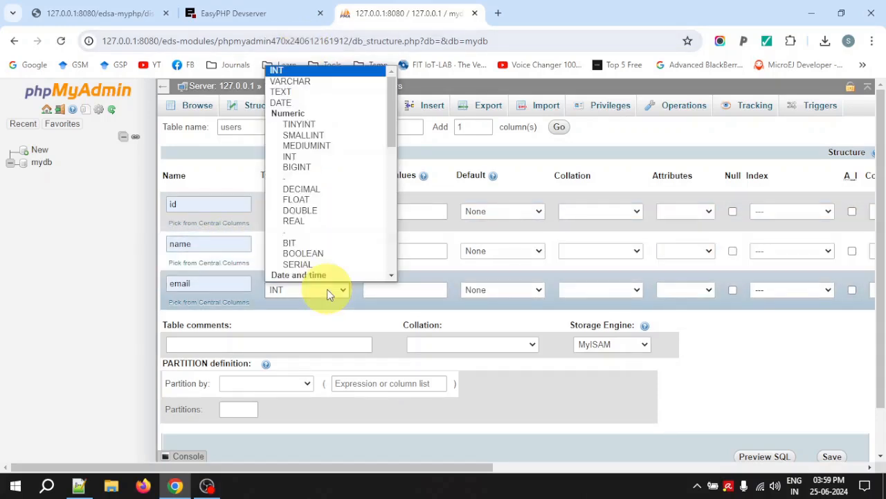
pyautogui.click(321, 81)
# - Set the length of the name column to 30 and the email column to 50, and dismiss the Avira notification
pyautogui.click(399, 251)
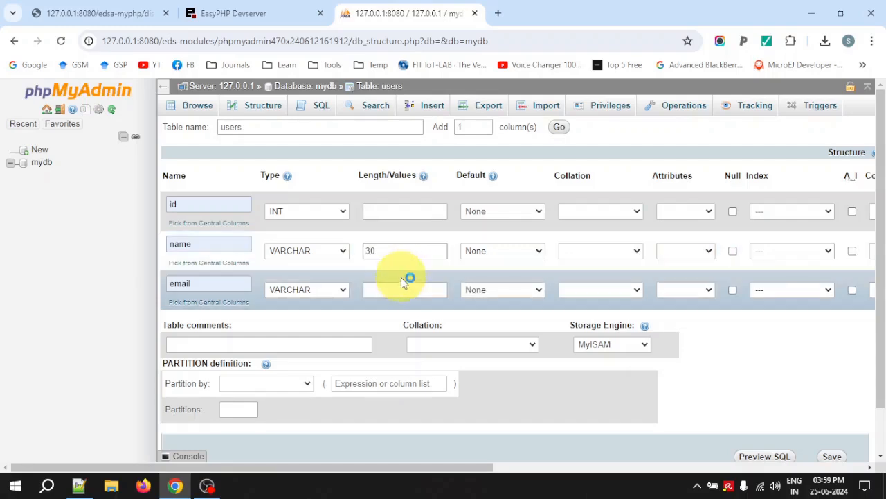
pyautogui.click(399, 290)
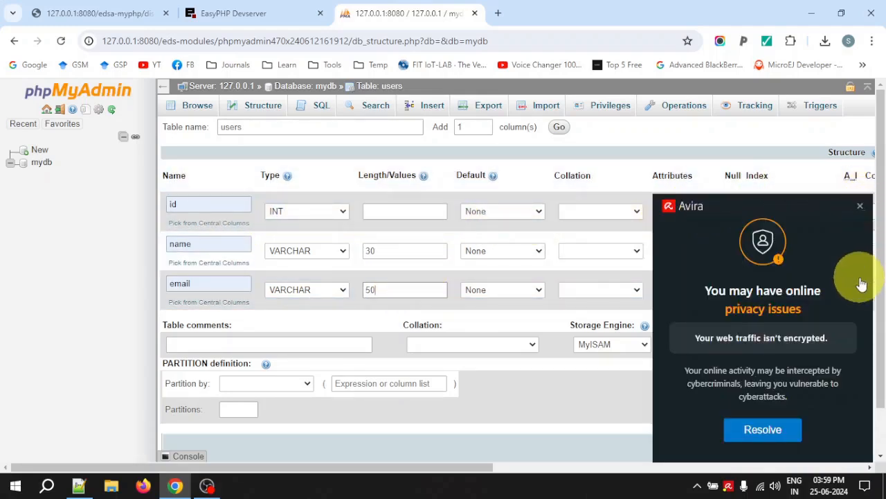
pyautogui.click(861, 205)
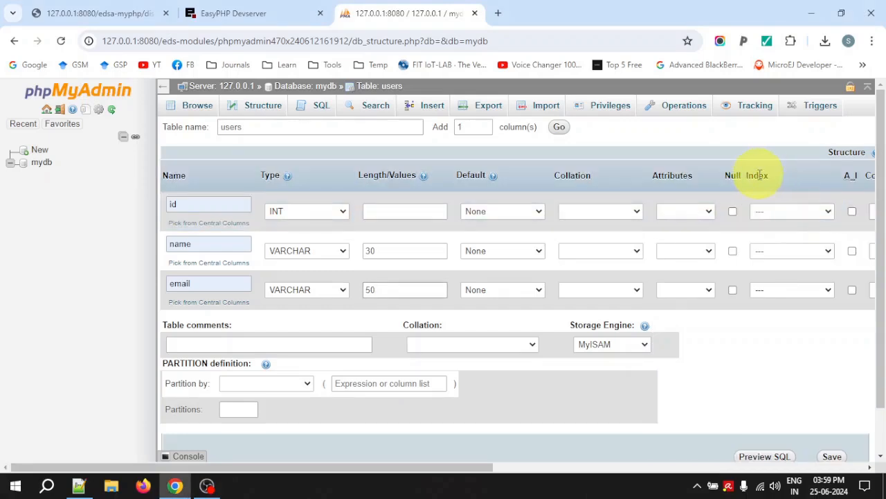
# - Make the id column the PRIMARY index of the users table and save the table
pyautogui.click(803, 213)
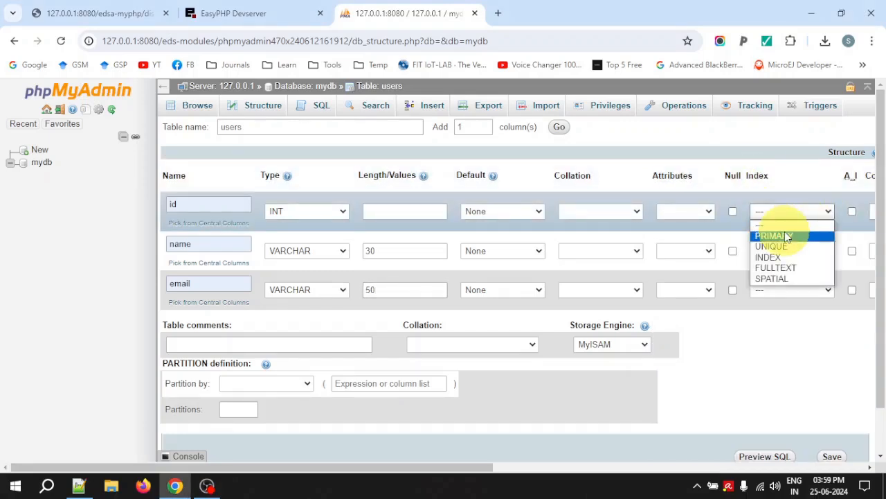
pyautogui.click(787, 236)
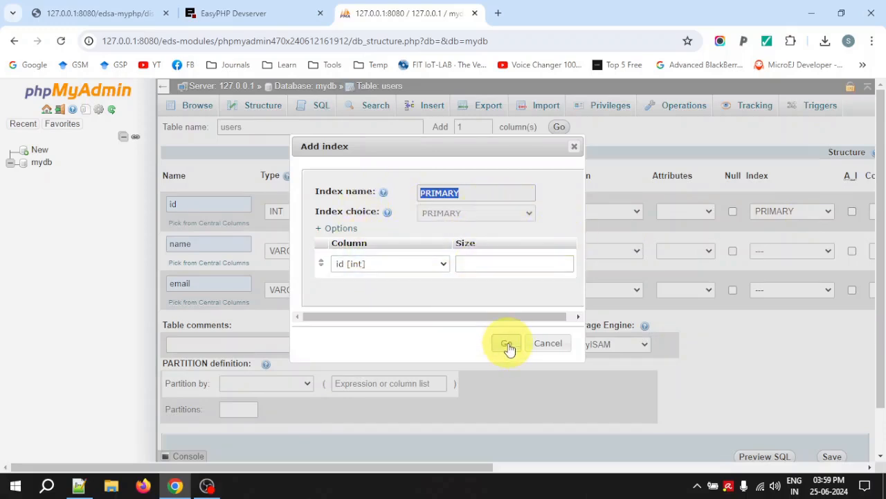
pyautogui.click(507, 344)
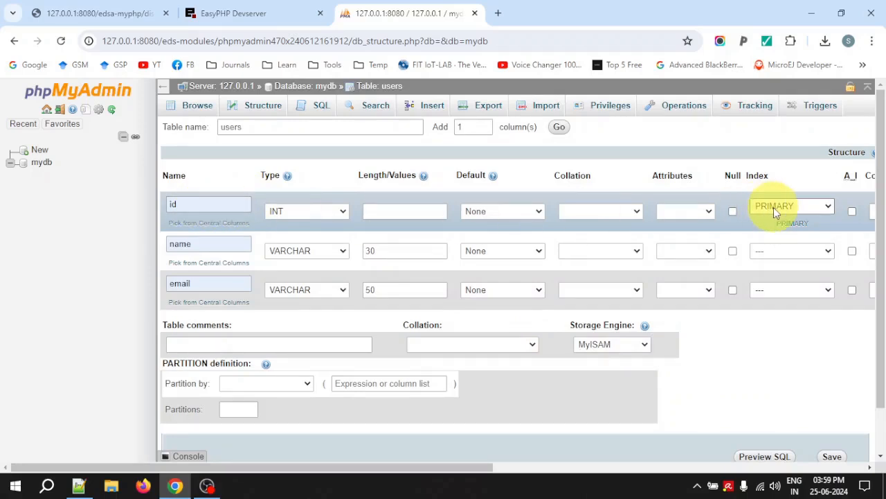
pyautogui.moveTo(881, 196); pyautogui.dragTo(884, 325)
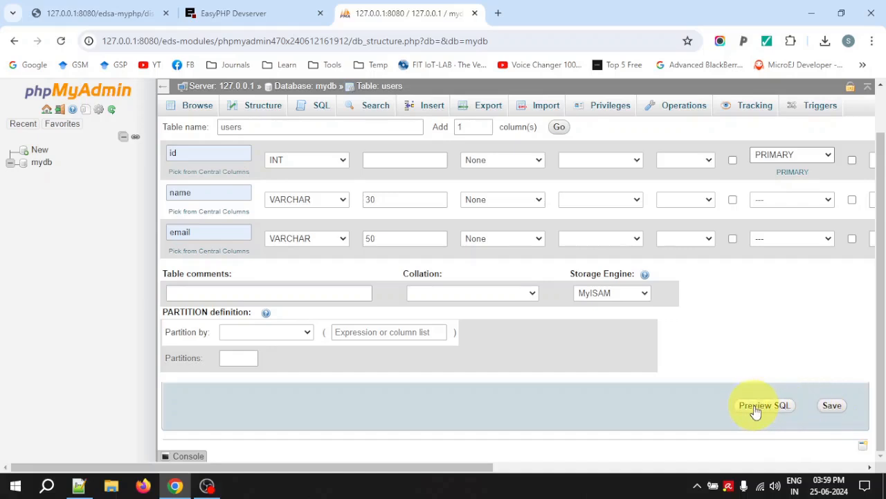
pyautogui.click(833, 406)
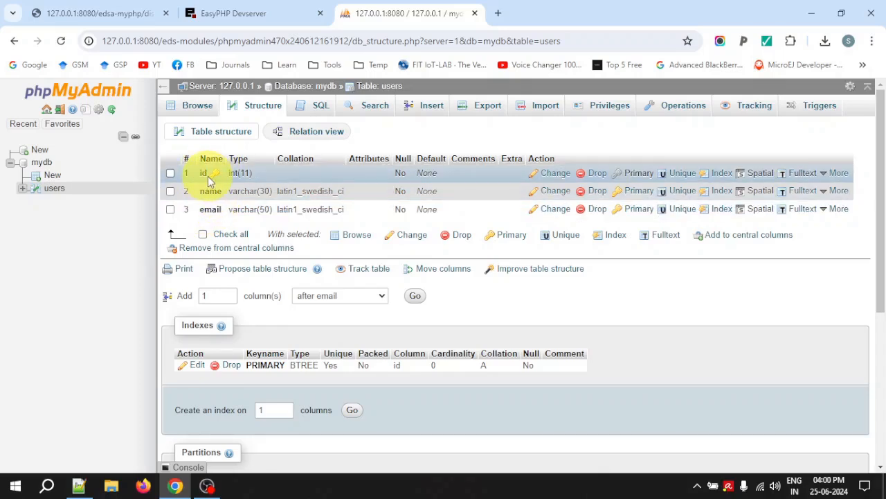
# - Browse the rows of the users table, and open its insert form from the mydb table list
pyautogui.click(191, 115)
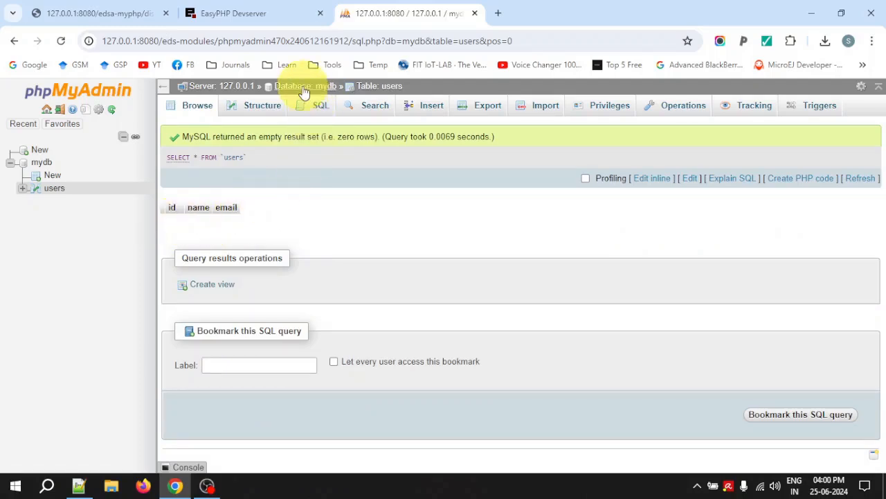
pyautogui.click(327, 89)
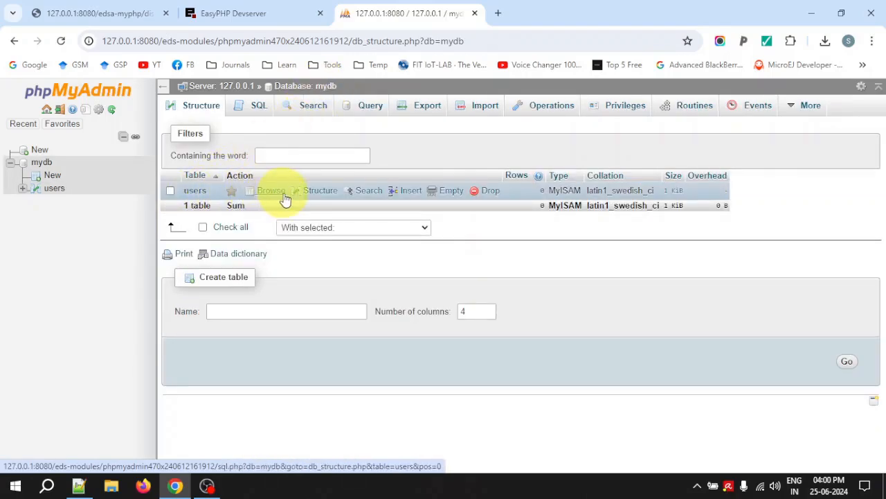
pyautogui.click(410, 191)
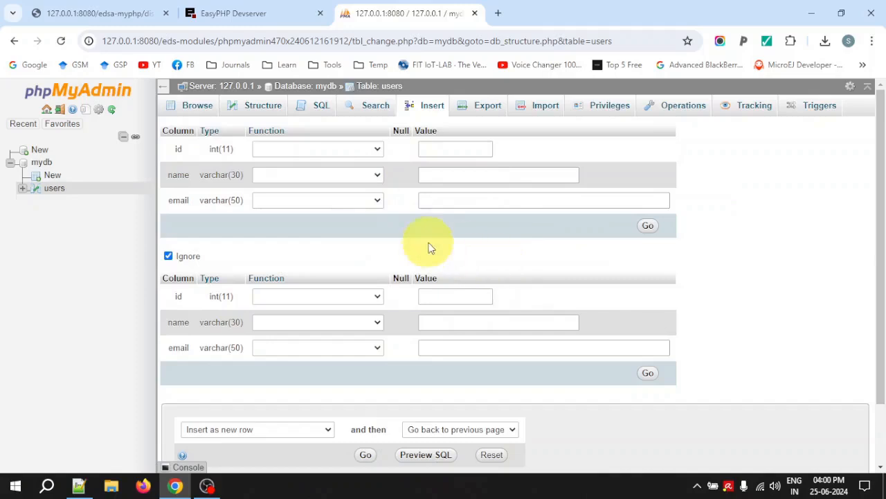
# - Set the insert form to continue insertion with 10 rows, and dismiss the notification
pyautogui.moveTo(881, 204); pyautogui.dragTo(876, 270)
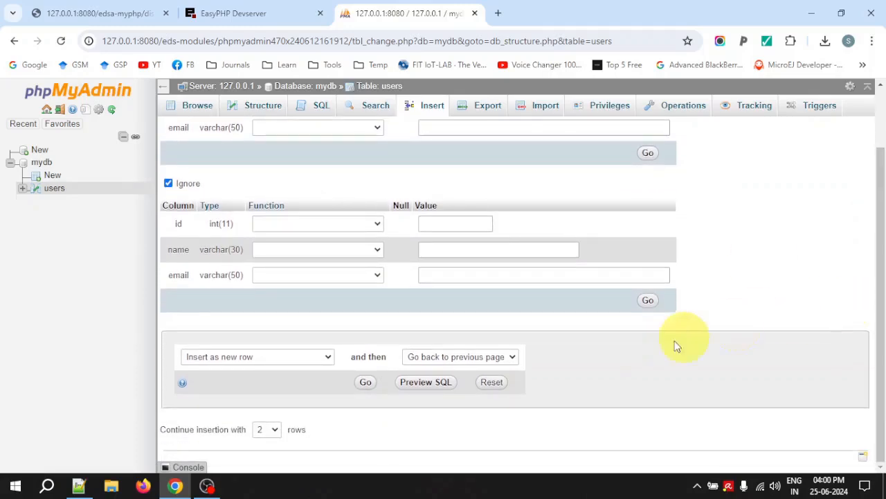
pyautogui.click(275, 430)
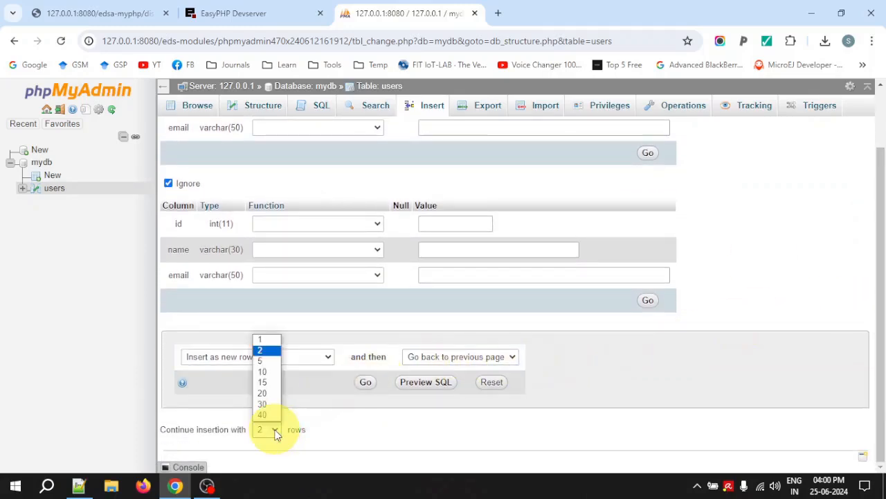
pyautogui.click(276, 374)
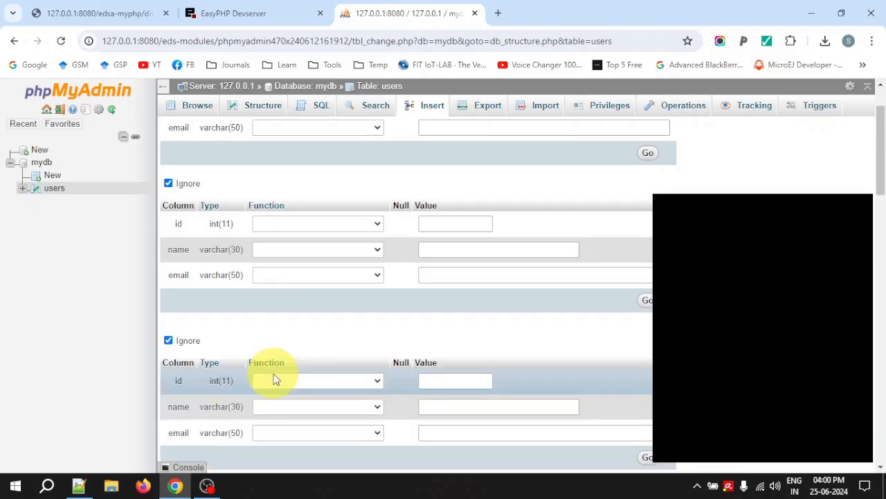
pyautogui.click(861, 207)
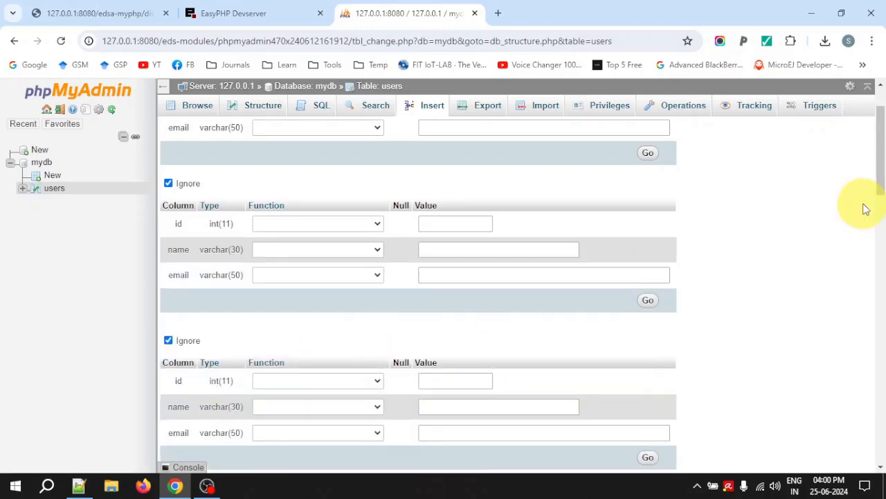
pyautogui.click(881, 202)
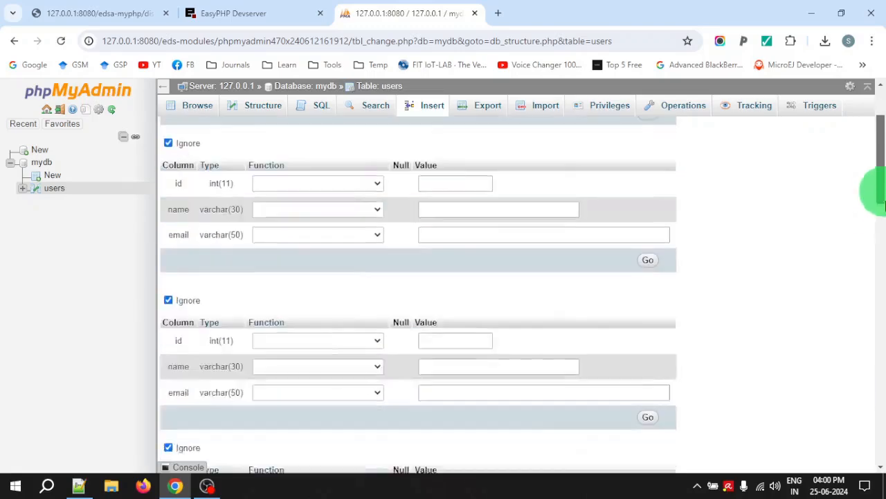
pyautogui.moveTo(881, 202); pyautogui.dragTo(881, 158)
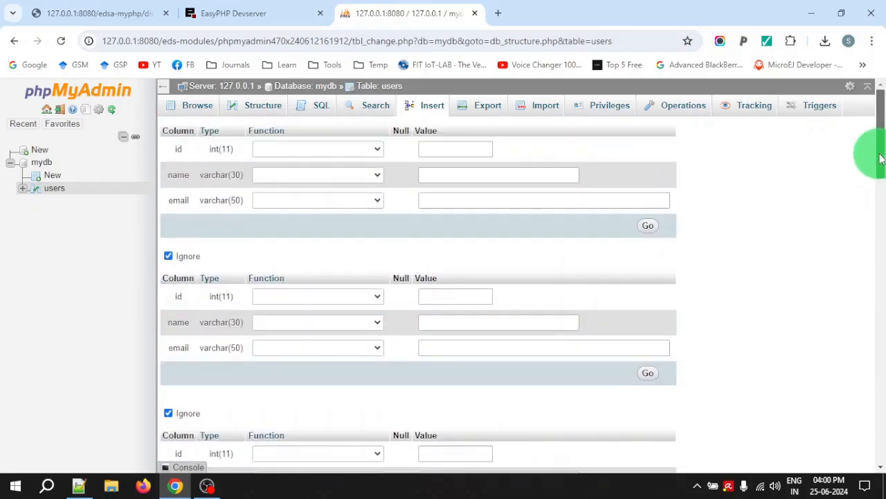
# - Fill in the first record with id 1, the person's name and e-mail address
pyautogui.click(439, 148)
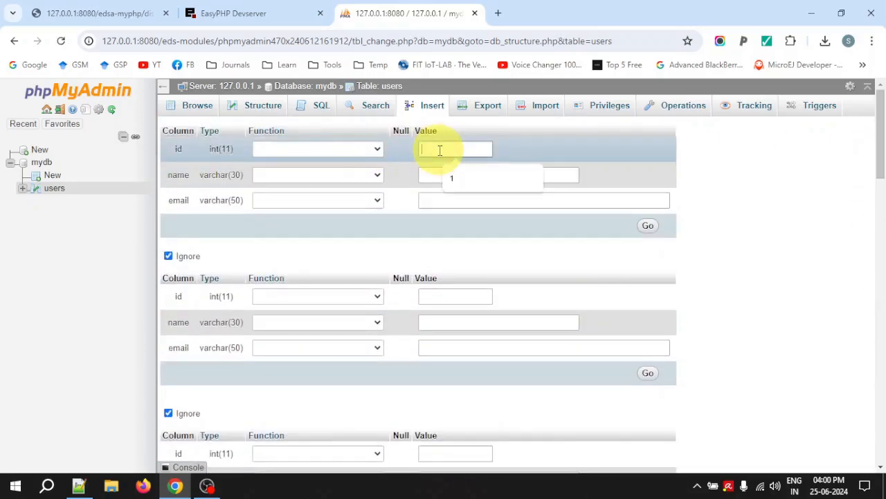
pyautogui.click(463, 177)
pyautogui.click(478, 175)
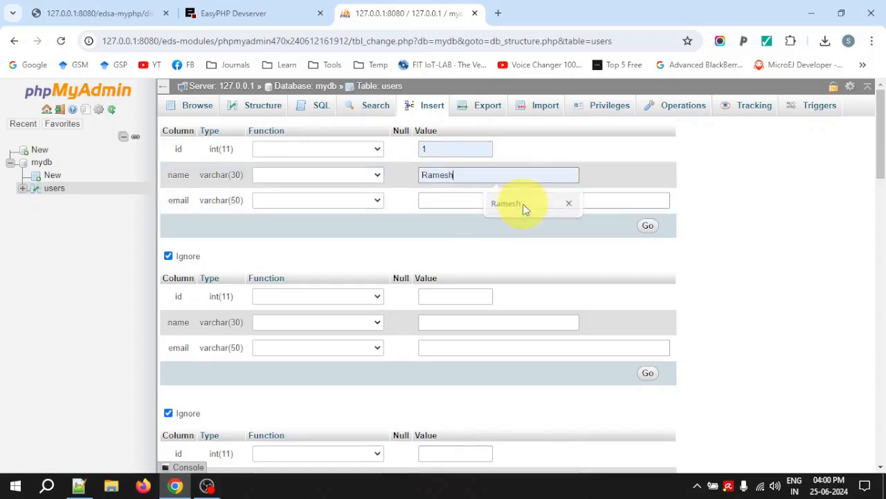
pyautogui.click(523, 204)
pyautogui.click(451, 200)
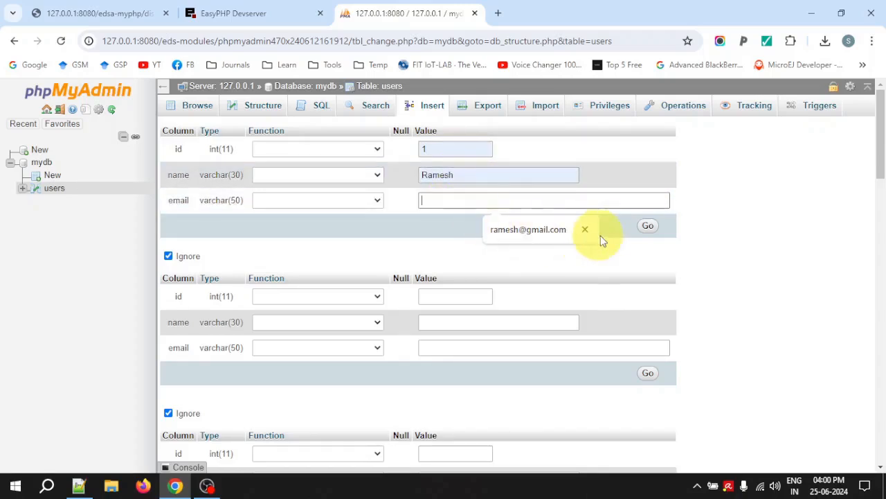
pyautogui.click(545, 230)
# - Fill in the second record with id 2, the person's name and e-mail address
pyautogui.moveTo(876, 142); pyautogui.dragTo(860, 183)
pyautogui.click(481, 169)
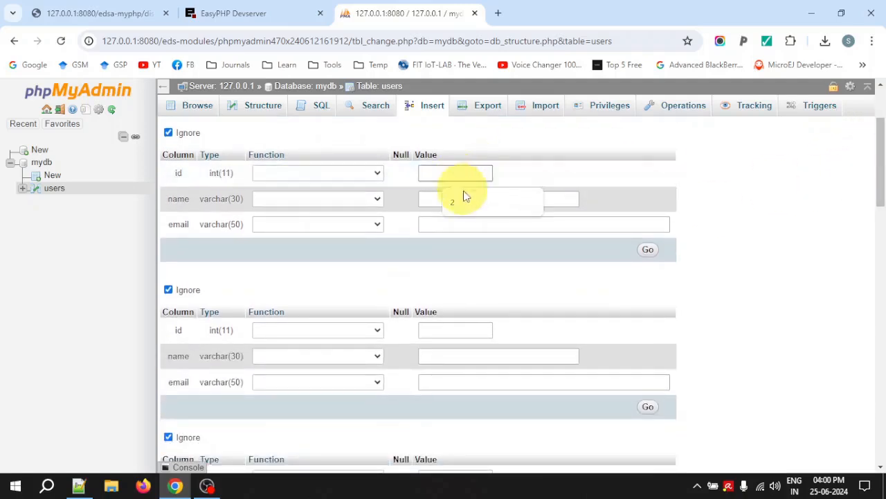
pyautogui.click(478, 203)
pyautogui.click(482, 203)
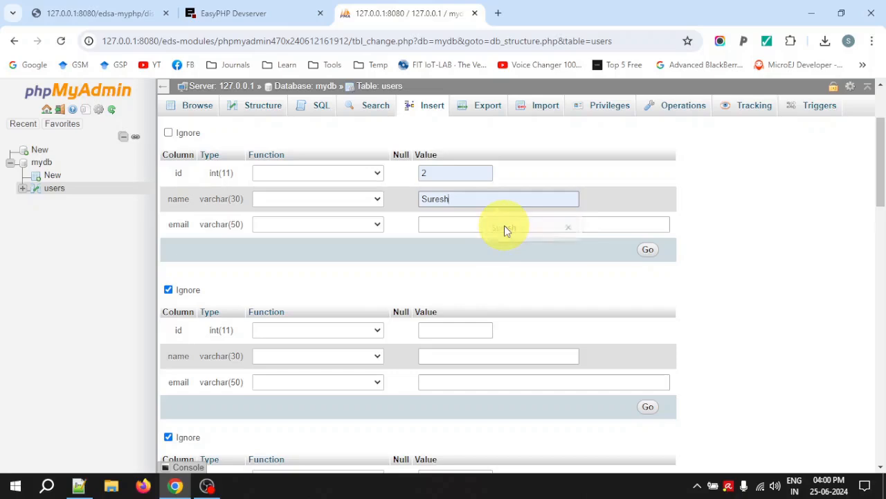
pyautogui.click(504, 227)
pyautogui.click(506, 253)
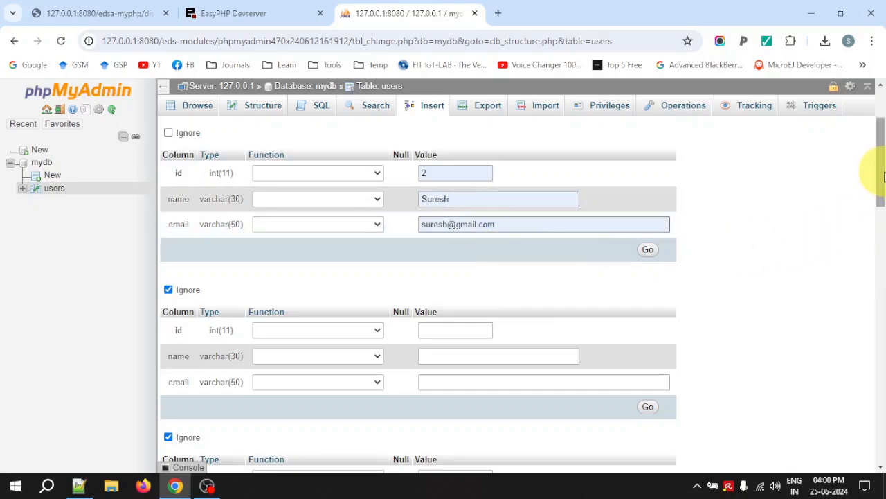
# - Fill in the third record with id 3, the person's name and e-mail address
pyautogui.scroll(-2, 883, 177)
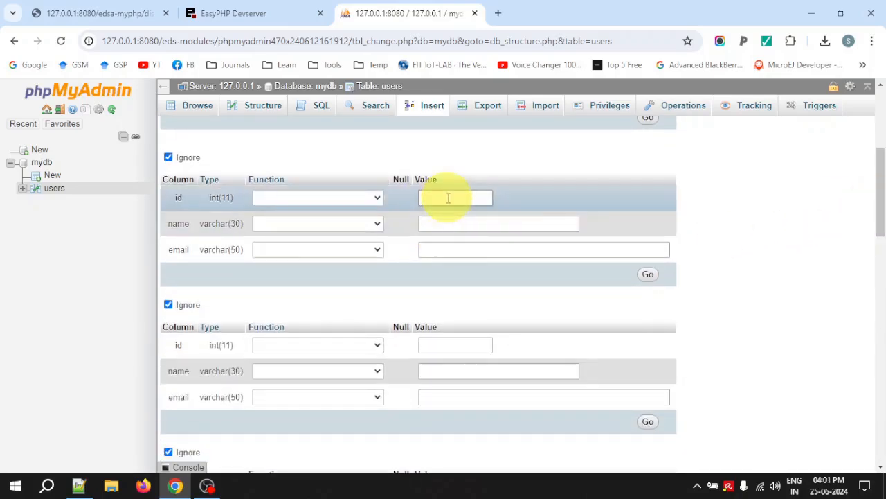
pyautogui.click(456, 226)
pyautogui.click(481, 222)
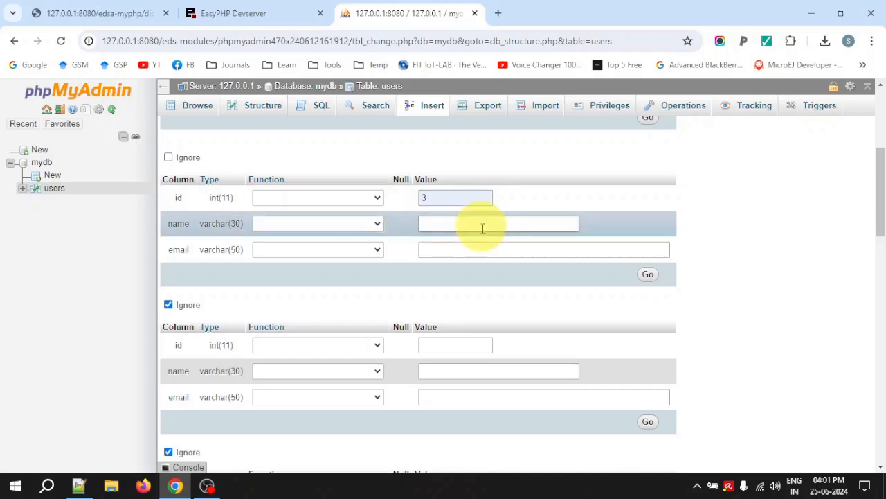
pyautogui.click(495, 253)
pyautogui.click(462, 258)
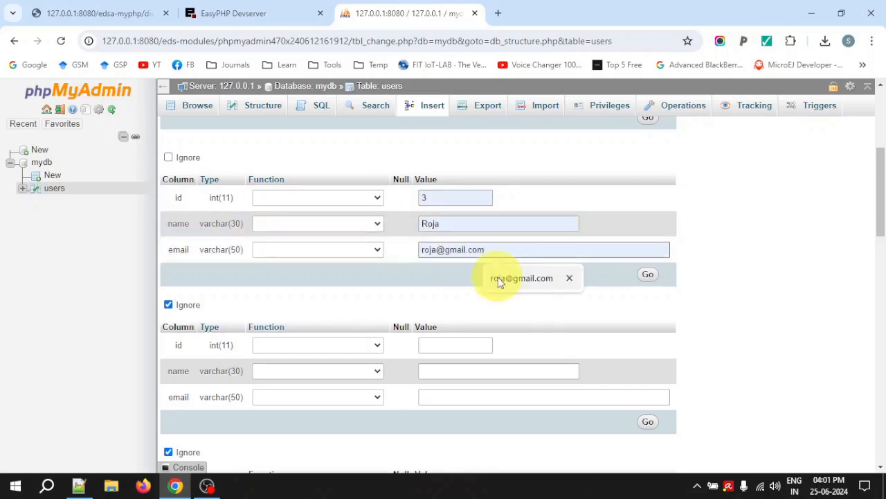
pyautogui.click(492, 278)
# - Fill in the fourth record with id 4, the person's name and e-mail address
pyautogui.moveTo(880, 182); pyautogui.dragTo(832, 215)
pyautogui.click(439, 139)
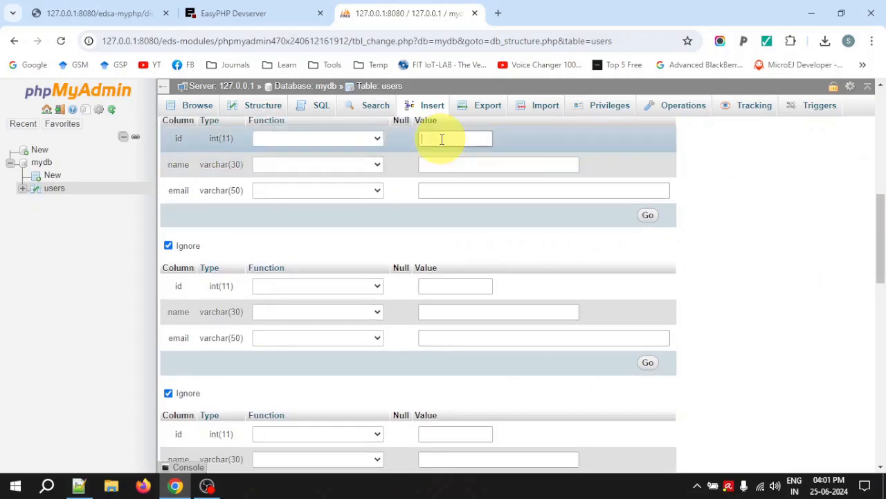
pyautogui.write('4')
pyautogui.click(493, 165)
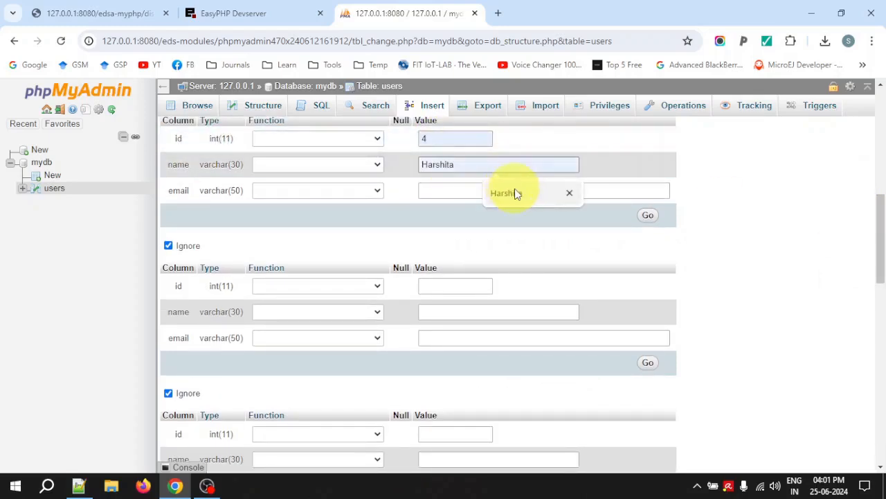
pyautogui.click(495, 191)
pyautogui.click(475, 190)
pyautogui.click(524, 219)
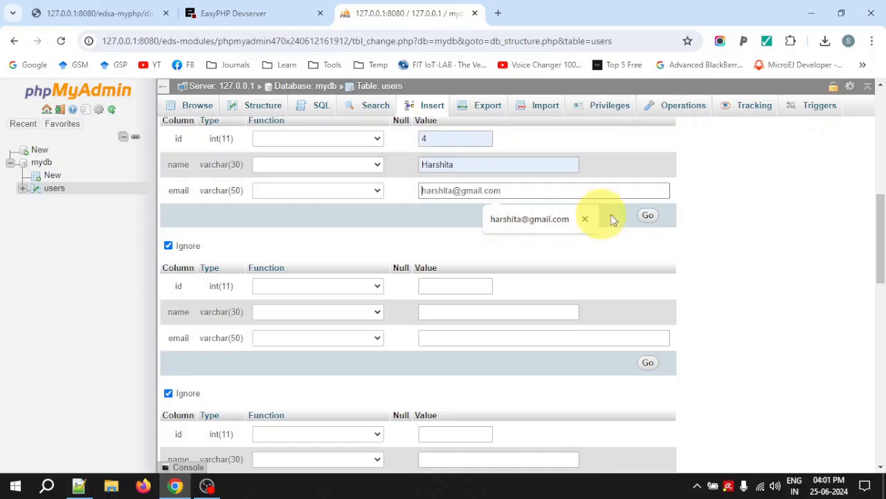
# - Fill in the fifth record with id 5, the person's name and e-mail address
pyautogui.moveTo(878, 200); pyautogui.dragTo(883, 235)
pyautogui.click(460, 182)
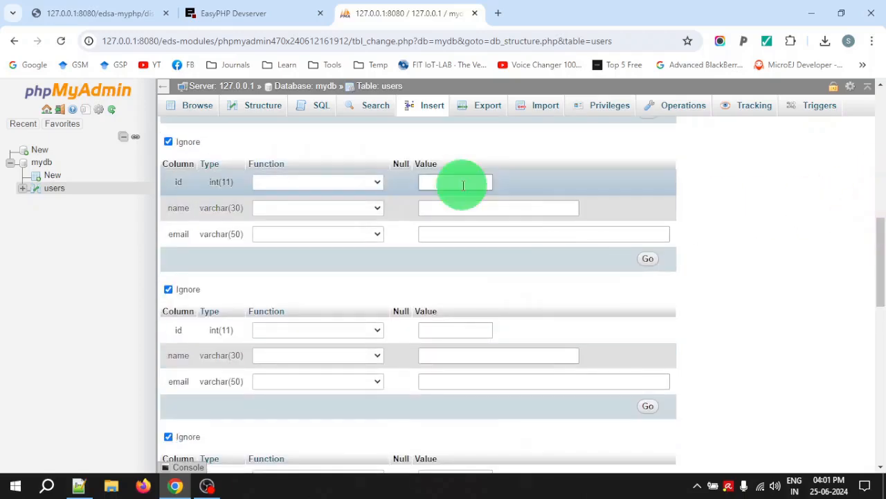
pyautogui.click(477, 212)
pyautogui.click(493, 209)
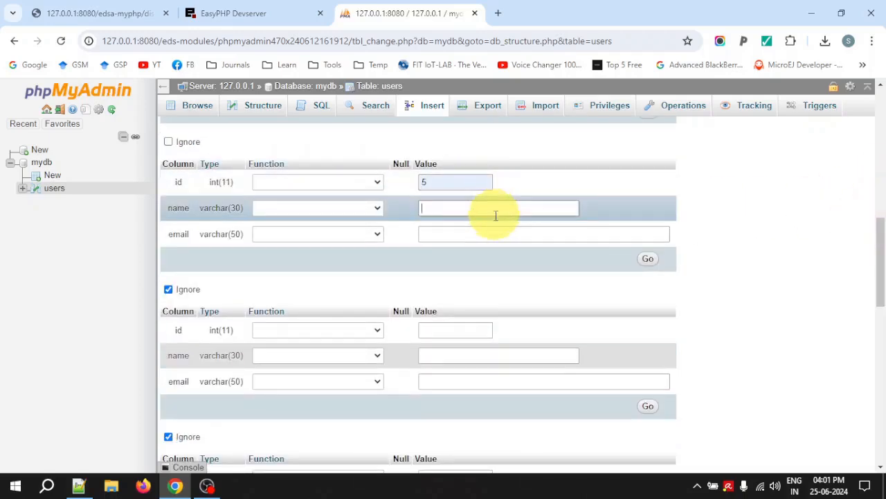
pyautogui.write('John')
pyautogui.click(504, 236)
pyautogui.click(490, 236)
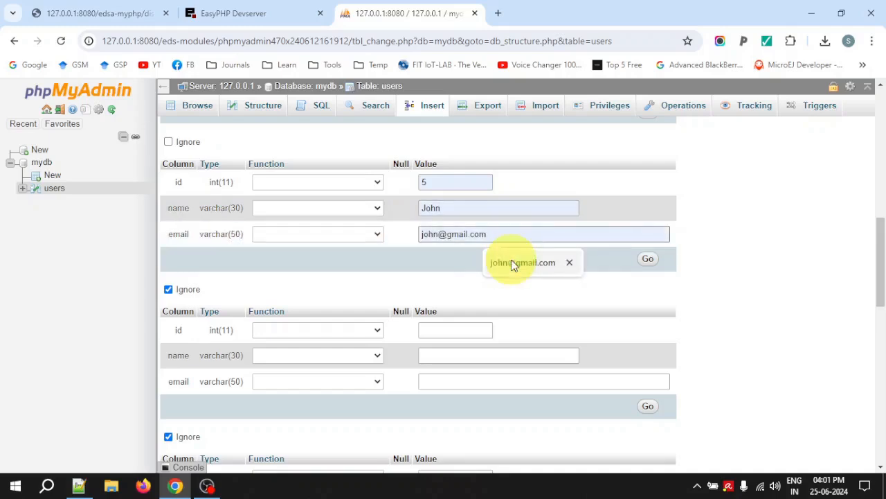
# - Fill in the sixth record with id 6, the person's name and e-mail address
pyautogui.moveTo(882, 243); pyautogui.dragTo(878, 267)
pyautogui.click(489, 228)
pyautogui.click(515, 252)
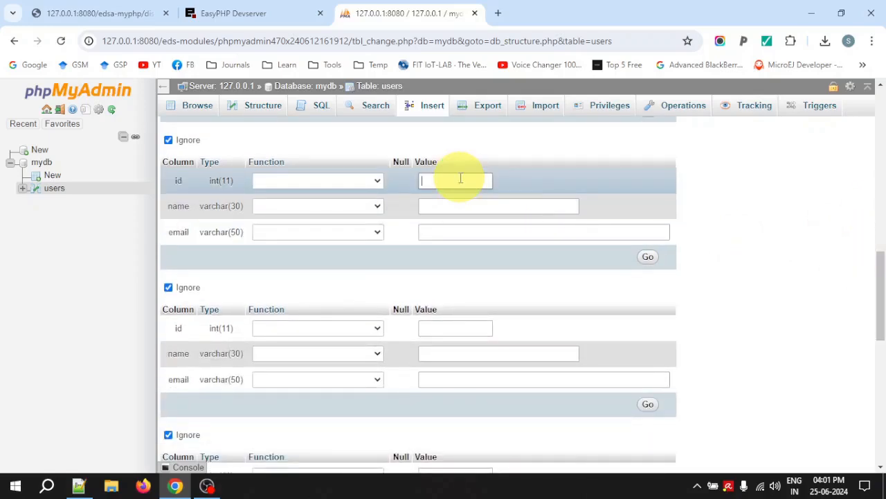
pyautogui.click(477, 211)
pyautogui.click(472, 207)
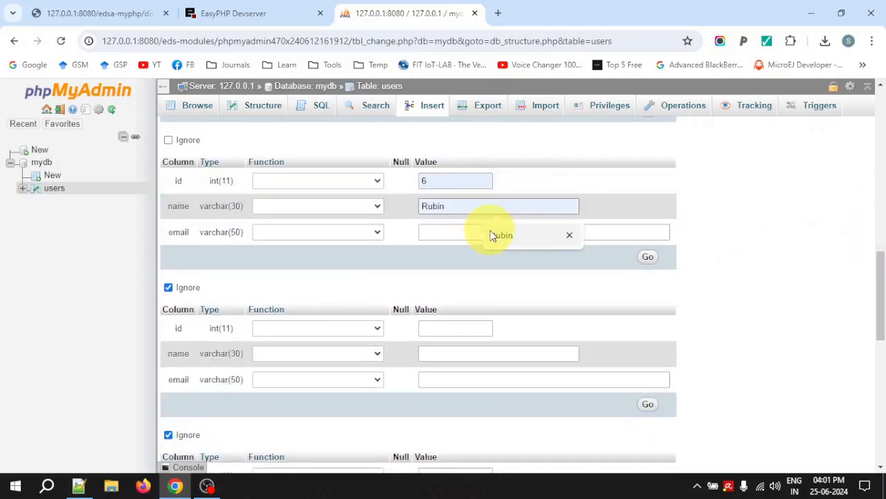
pyautogui.click(492, 236)
pyautogui.click(468, 231)
pyautogui.click(514, 261)
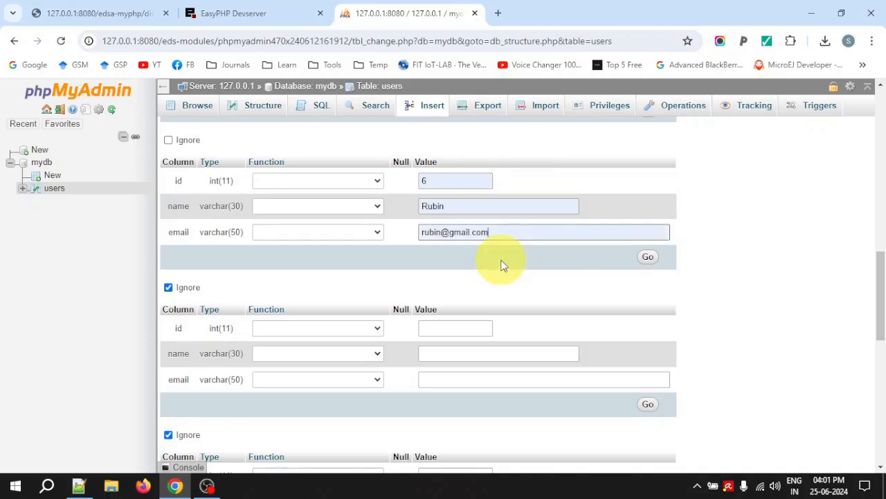
# - Fill in the seventh record with id 7, the person's name and e-mail address
pyautogui.moveTo(881, 291); pyautogui.dragTo(878, 320)
pyautogui.click(436, 167)
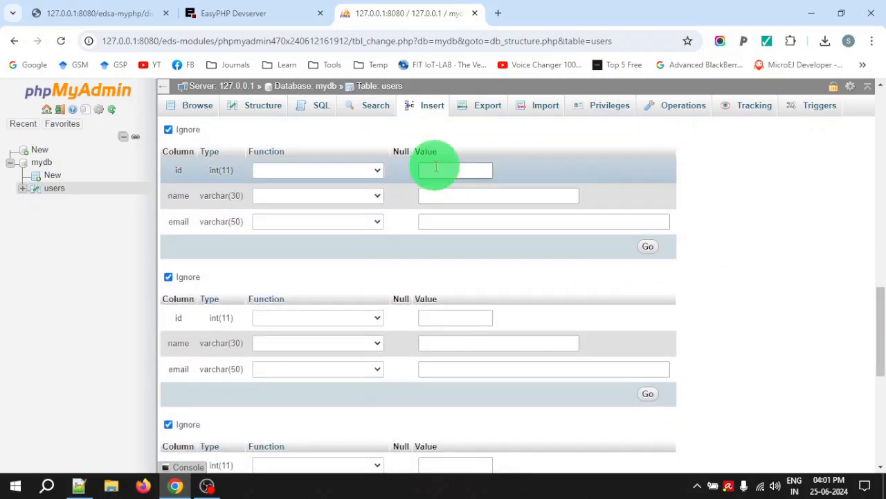
pyautogui.write('!')
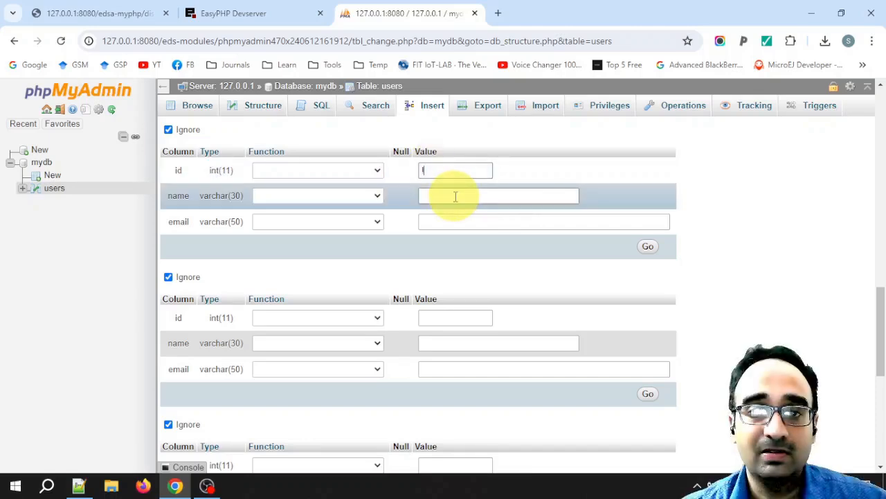
pyautogui.click(449, 168)
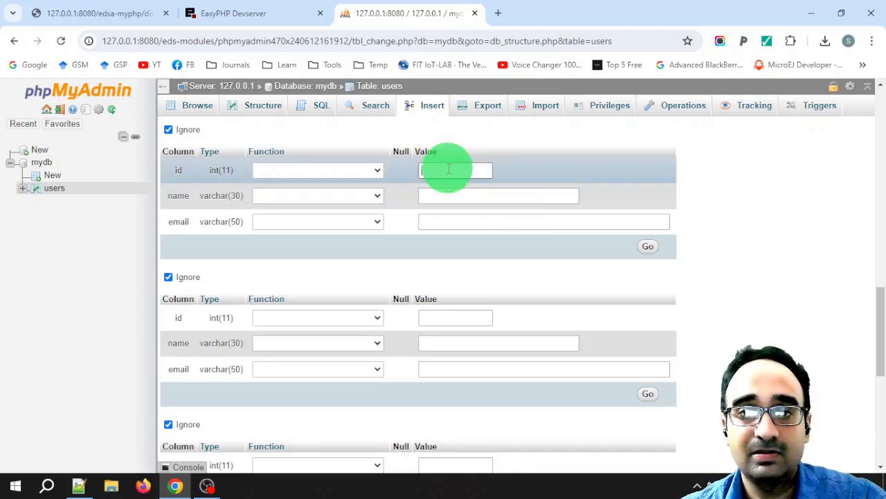
pyautogui.write('7')
pyautogui.click(461, 192)
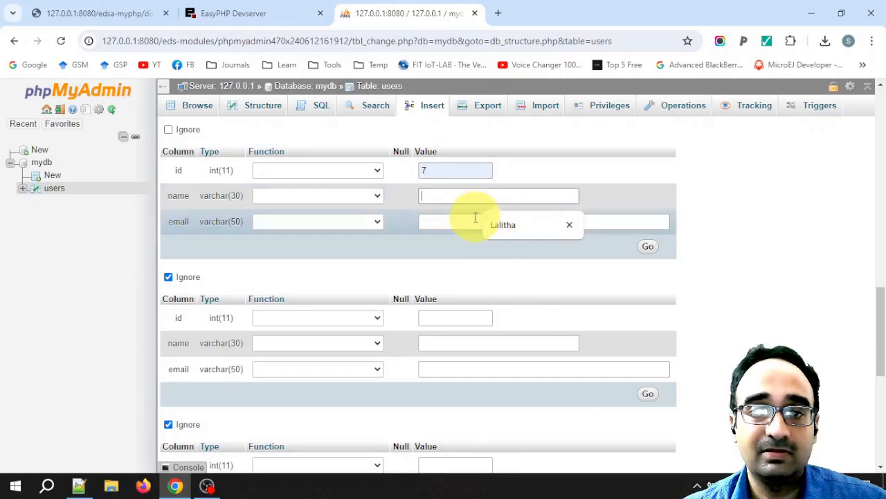
pyautogui.click(509, 226)
pyautogui.click(469, 220)
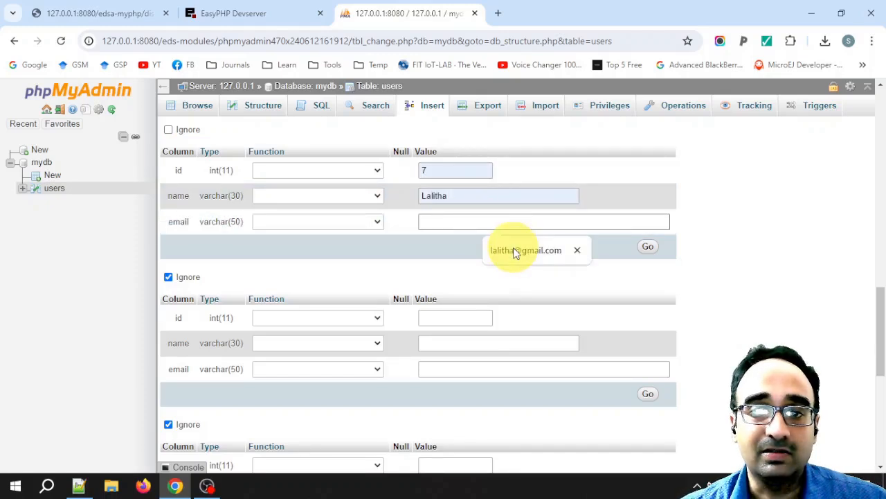
pyautogui.click(558, 254)
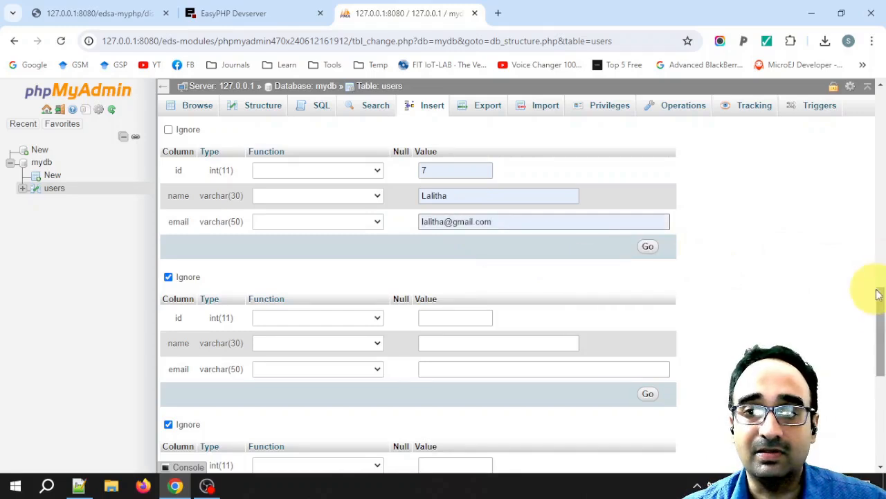
# - Fill in the eighth record with id 8, the person's name and e-mail address
pyautogui.moveTo(877, 293); pyautogui.dragTo(880, 320)
pyautogui.click(455, 151)
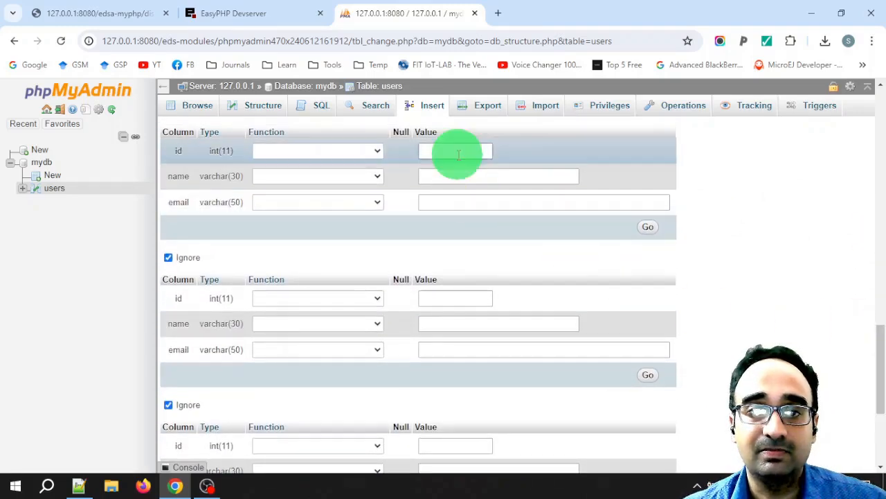
pyautogui.click(454, 178)
pyautogui.click(457, 178)
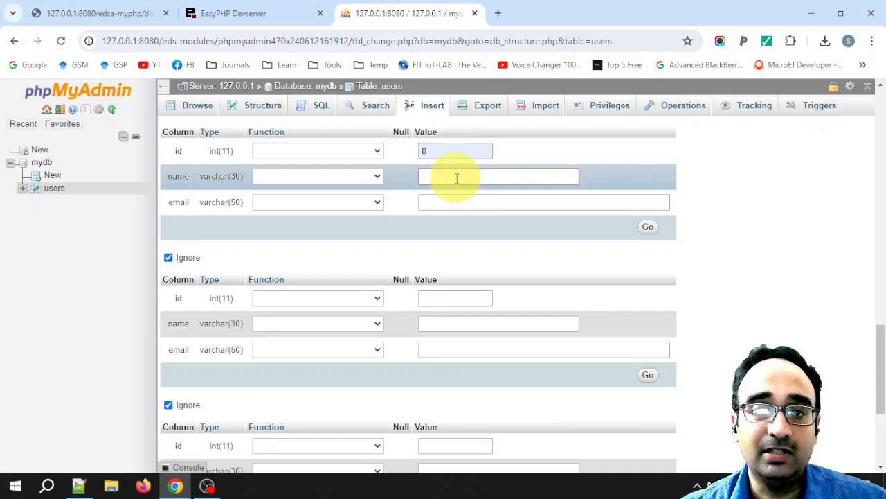
pyautogui.click(491, 206)
pyautogui.click(465, 201)
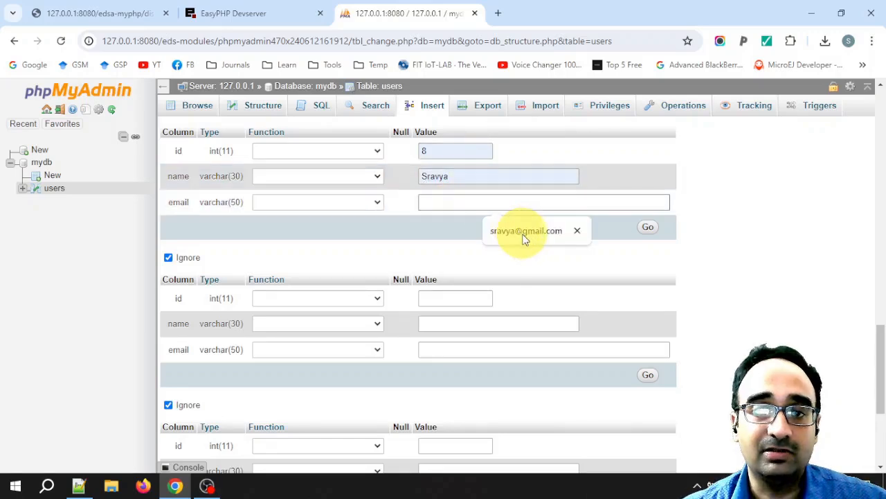
pyautogui.click(511, 232)
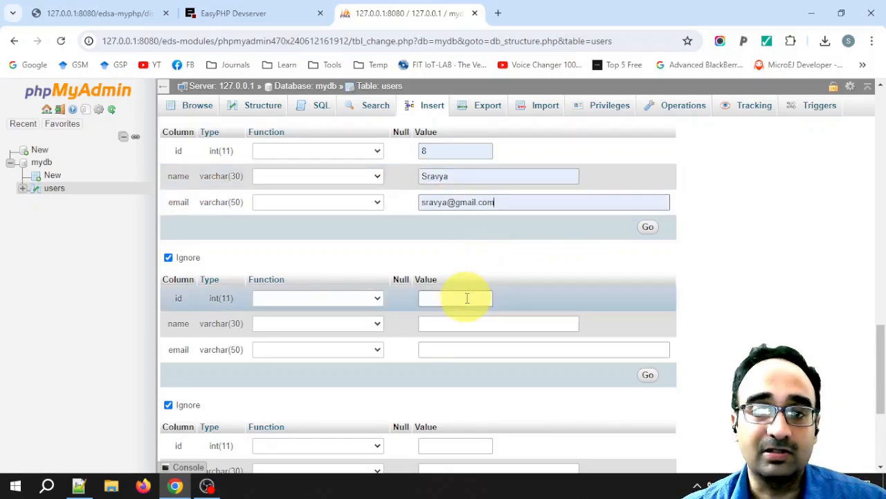
# - Fill in the ninth record with id 9, the person's name and e-mail address
pyautogui.write('9')
pyautogui.click(453, 323)
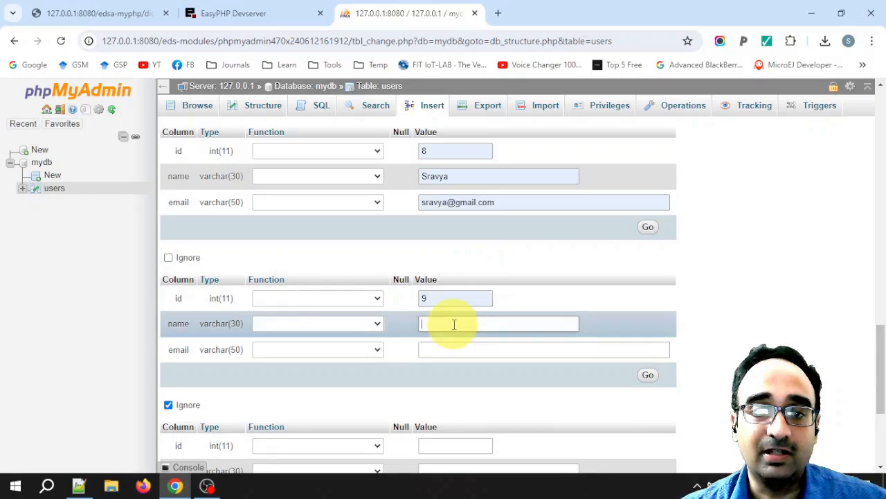
pyautogui.click(496, 349)
pyautogui.click(469, 350)
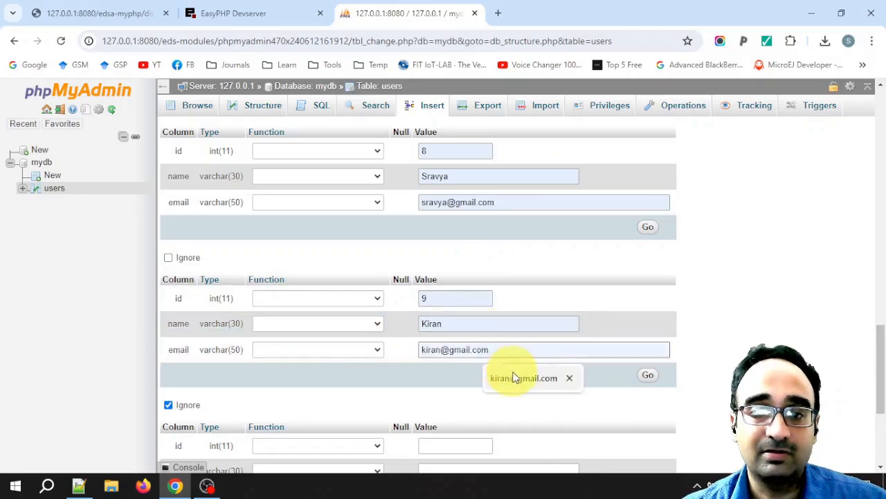
pyautogui.click(516, 376)
# - Fill in the tenth record with id 10, the person's name and e-mail address
pyautogui.moveTo(878, 336); pyautogui.dragTo(877, 385)
pyautogui.click(464, 232)
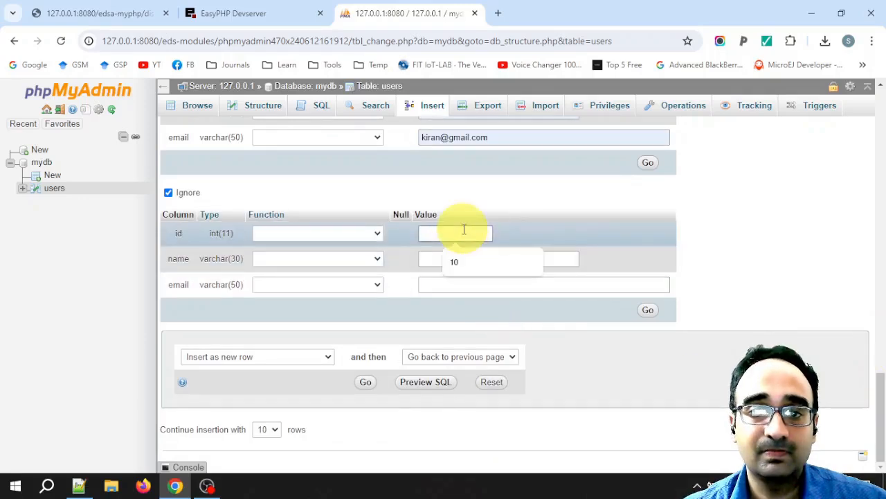
pyautogui.write('10')
pyautogui.click(463, 259)
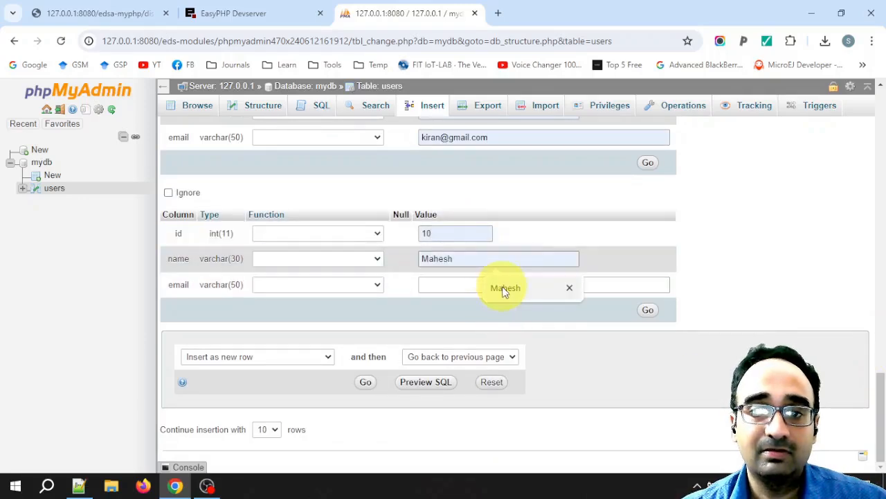
pyautogui.click(493, 289)
pyautogui.click(482, 287)
pyautogui.click(539, 313)
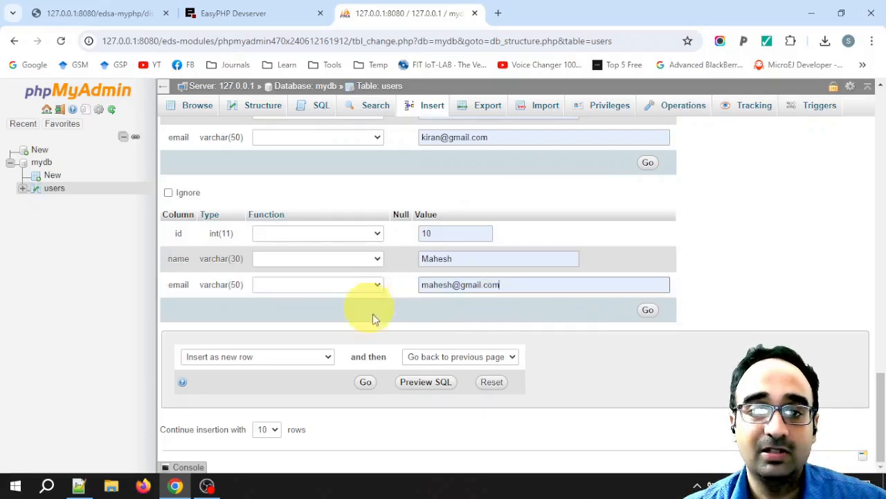
# - Preview the SQL generated for the ten records and insert them all as new rows in the users table
pyautogui.click(427, 383)
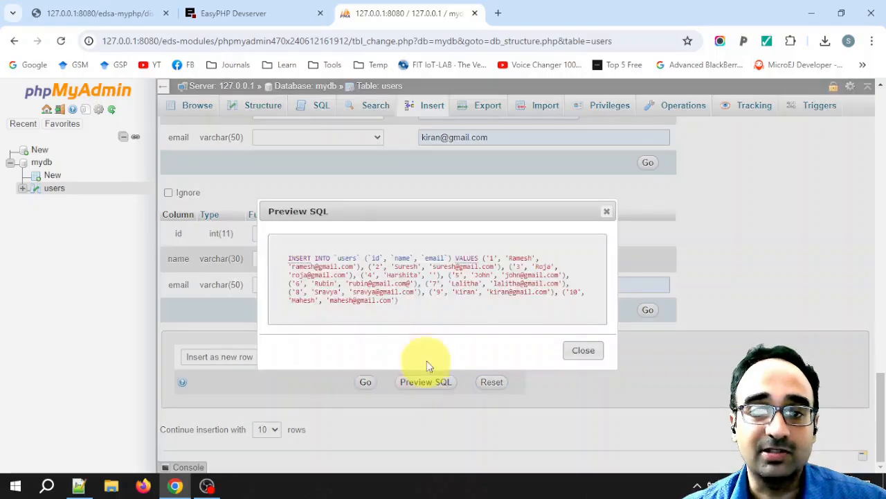
pyautogui.click(580, 351)
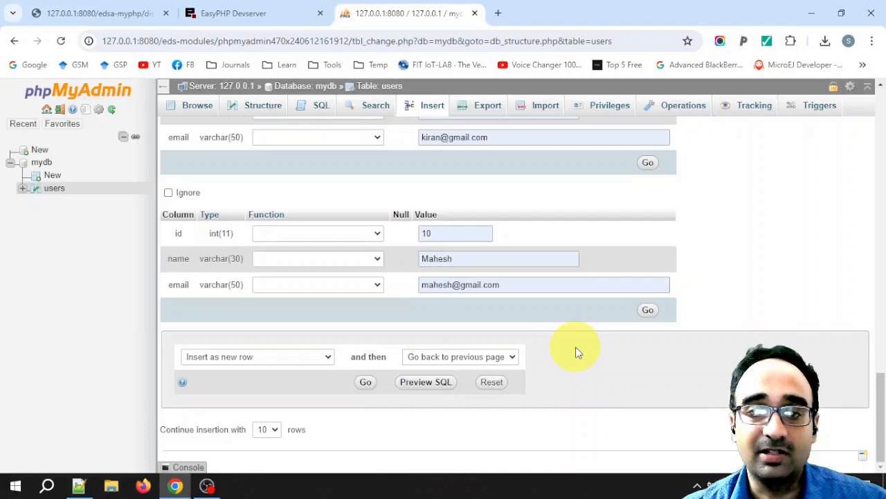
pyautogui.click(367, 383)
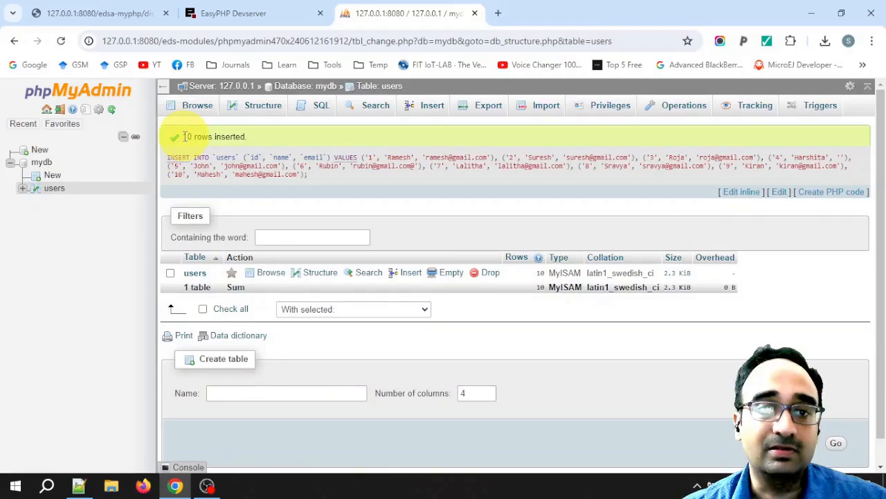
# - Check the insertion message and browse the rows of the users table
pyautogui.moveTo(184, 136); pyautogui.dragTo(246, 137)
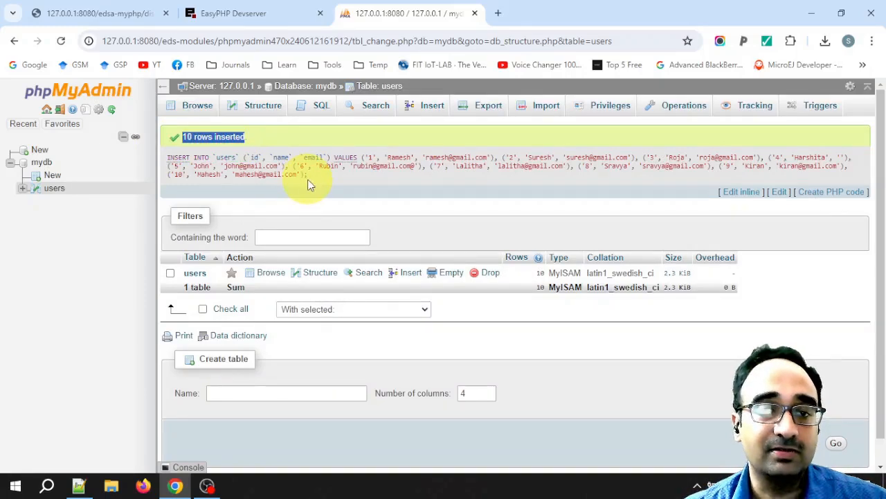
pyautogui.click(198, 107)
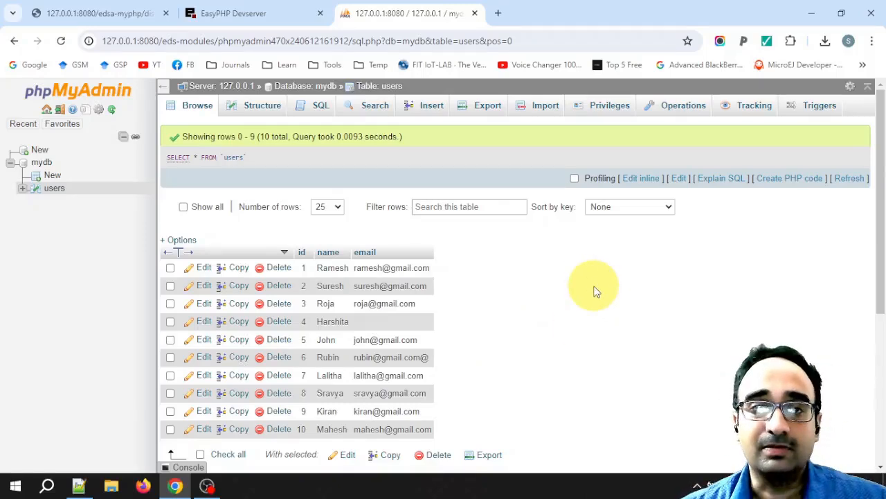
# - Switch to the EasyPHP Devserver dashboard and review the HTTP and database server controls, working directories and modules
pyautogui.click(246, 15)
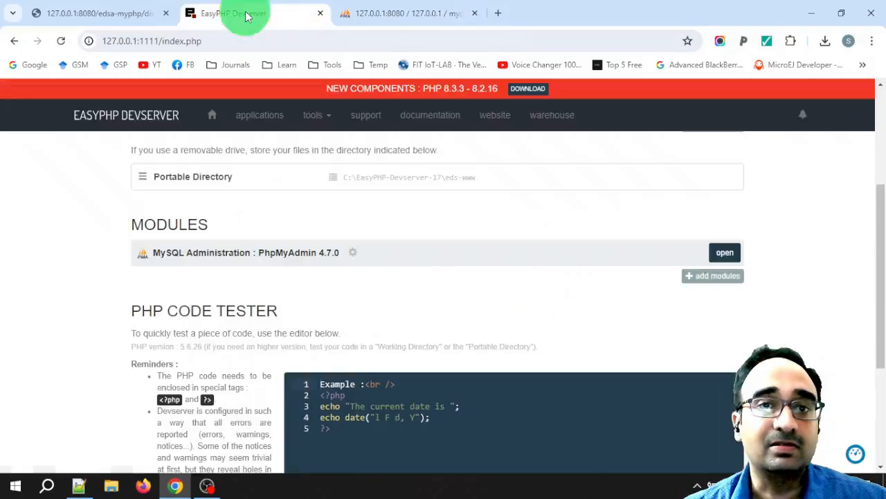
pyautogui.click(882, 259)
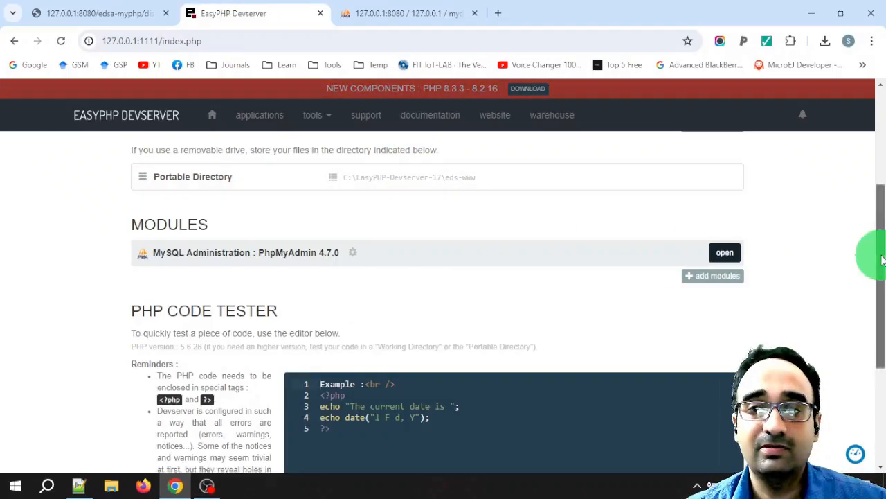
pyautogui.moveTo(882, 259); pyautogui.dragTo(879, 159)
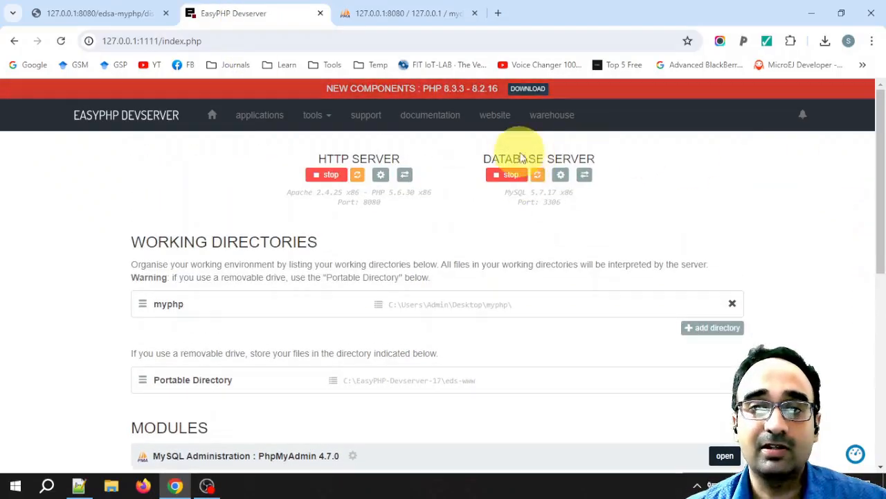
pyautogui.moveTo(881, 183); pyautogui.dragTo(883, 208)
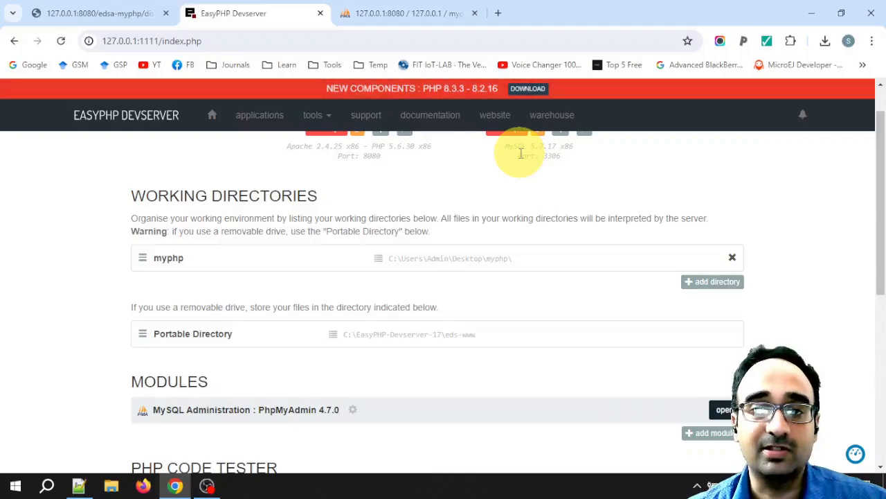
pyautogui.moveTo(880, 197); pyautogui.dragTo(883, 170)
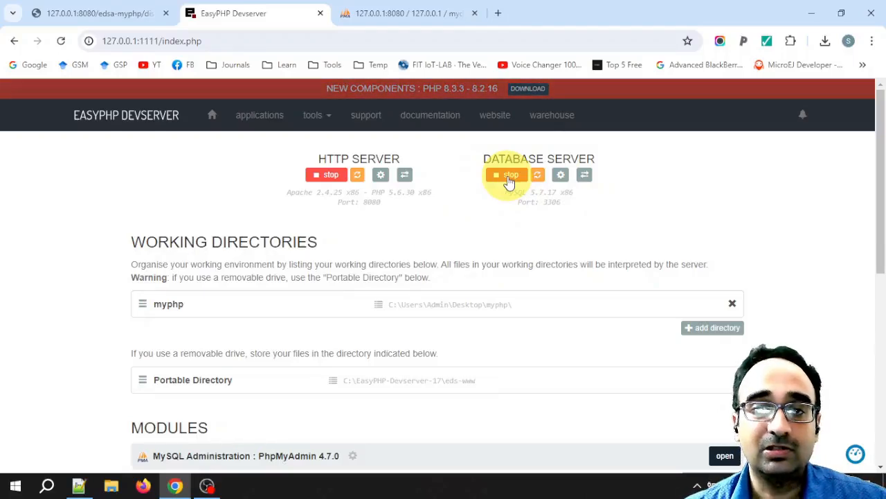
# - Open the MySQL database server's settings, examine the warnings and notes in its error log, and return to the dashboard
pyautogui.click(561, 176)
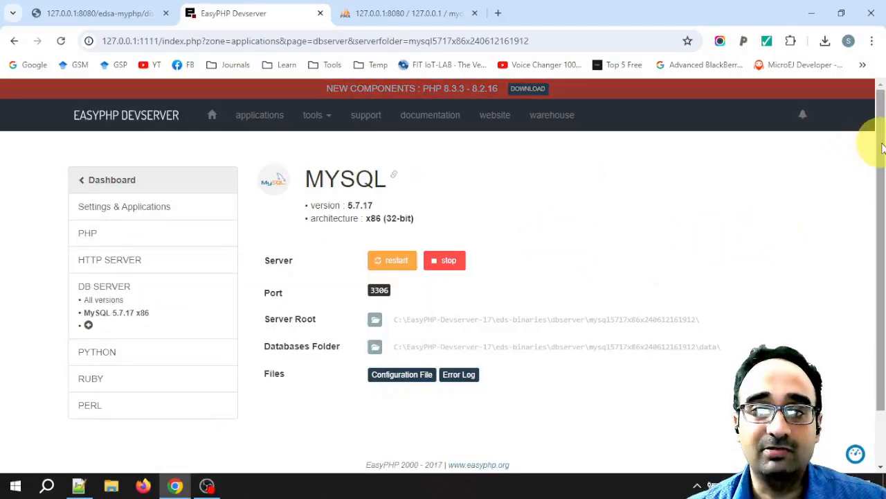
pyautogui.moveTo(880, 144); pyautogui.dragTo(879, 204)
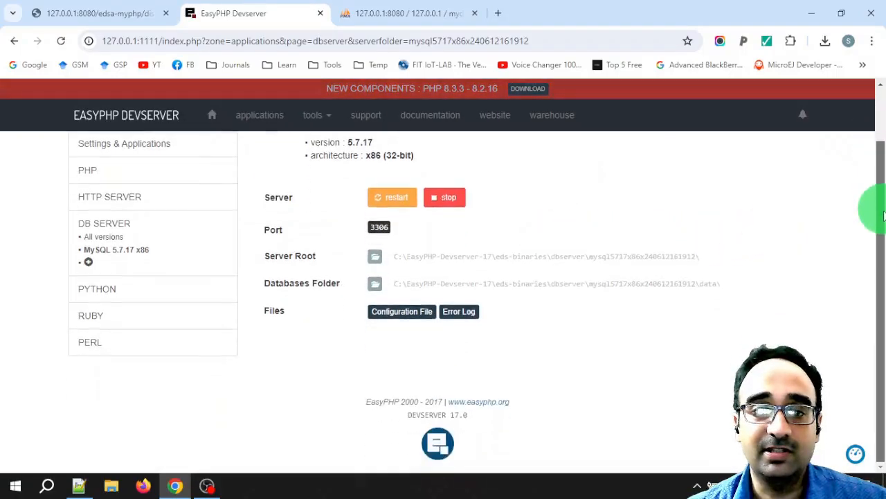
pyautogui.click(460, 315)
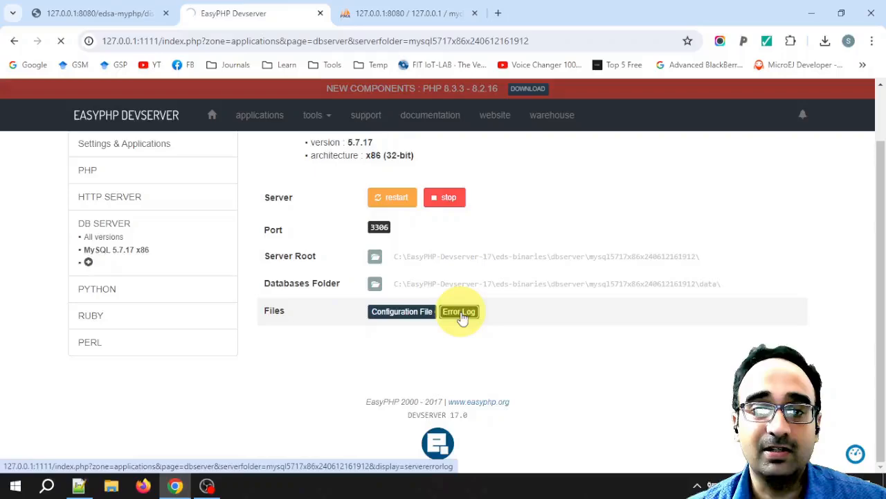
pyautogui.moveTo(879, 174); pyautogui.dragTo(882, 281)
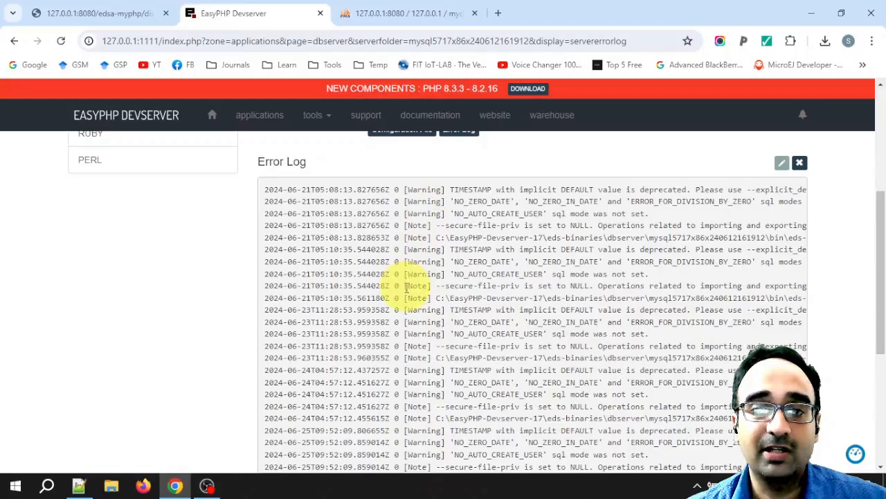
pyautogui.moveTo(405, 189); pyautogui.dragTo(442, 190)
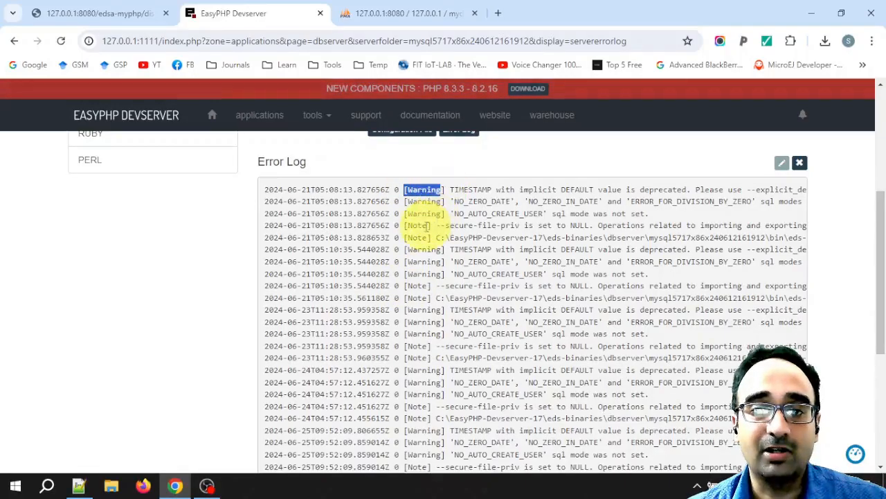
pyautogui.moveTo(407, 225); pyautogui.dragTo(430, 225)
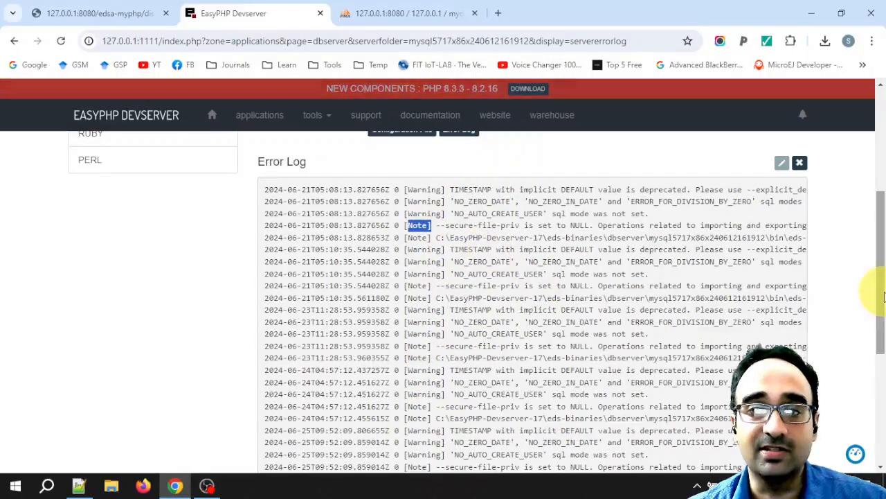
pyautogui.moveTo(879, 287); pyautogui.dragTo(885, 197)
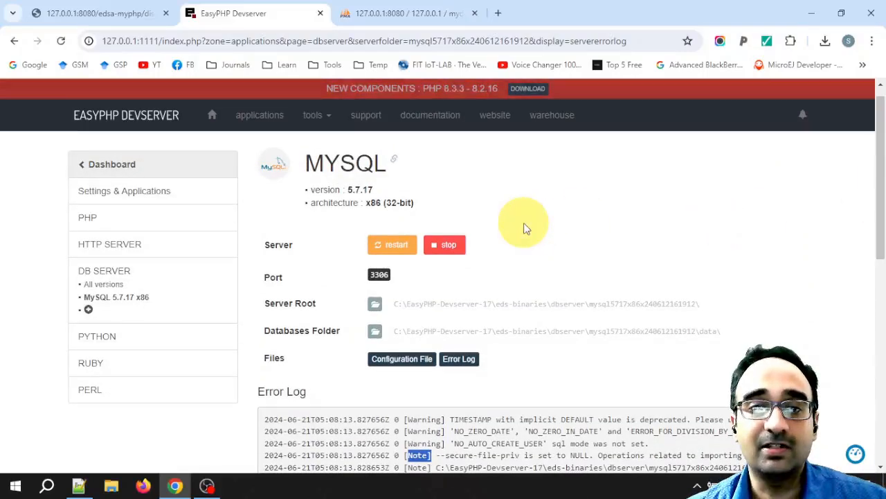
pyautogui.click(103, 168)
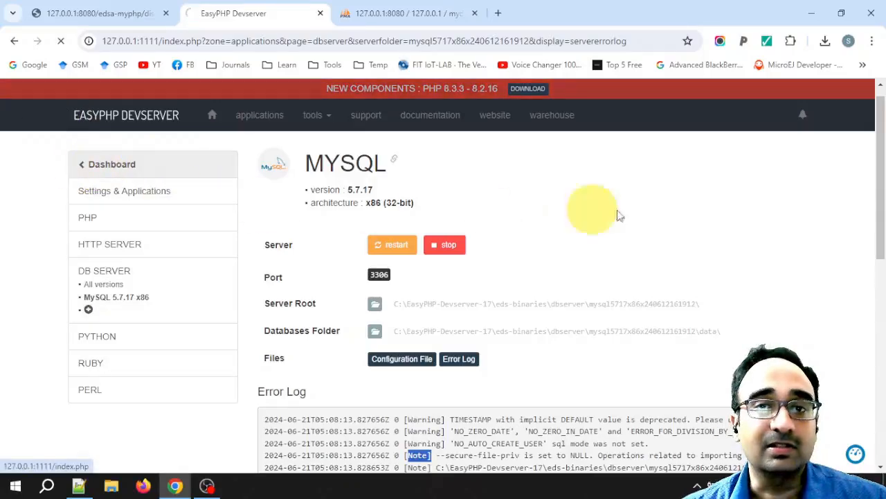